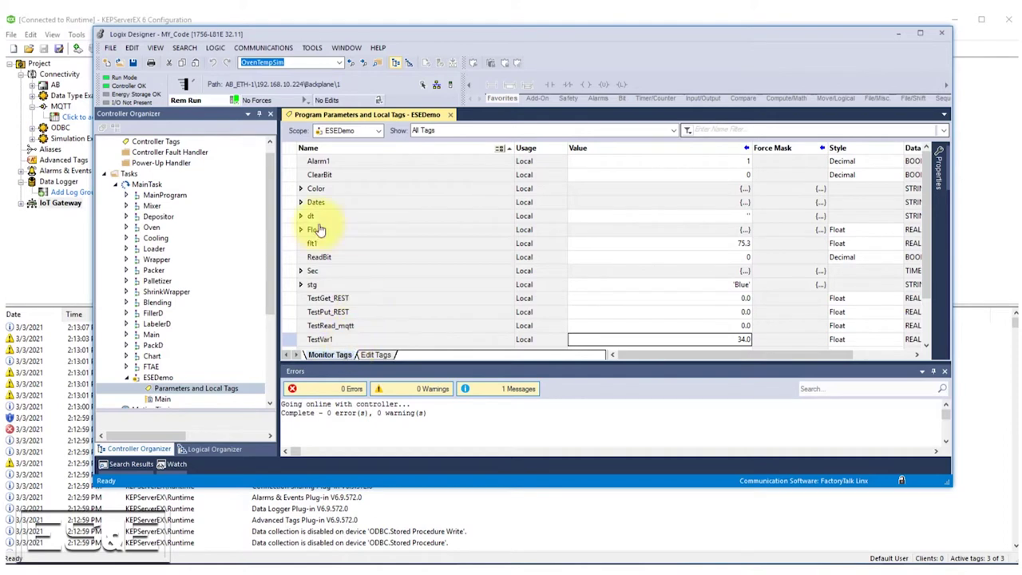
- Bring the KEPServerEX project forward and select the IoT Gateway branch
{"action": "left_click", "coordinate": [254, 20]}
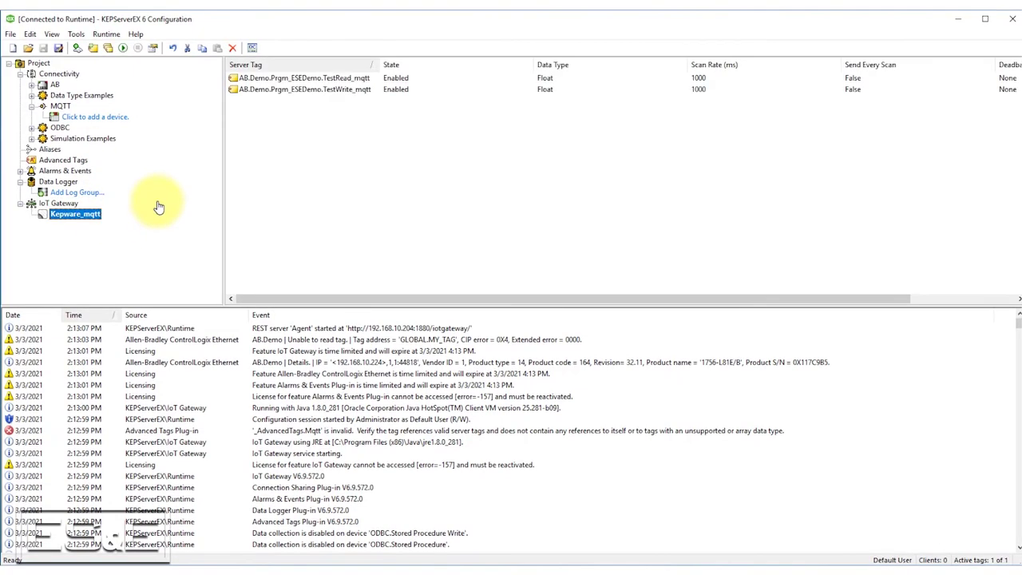
{"action": "left_click", "coordinate": [66, 204]}
- Create a new IoT Gateway agent named Kepware_RestServer with type REST Server
{"action": "right_click", "coordinate": [66, 203]}
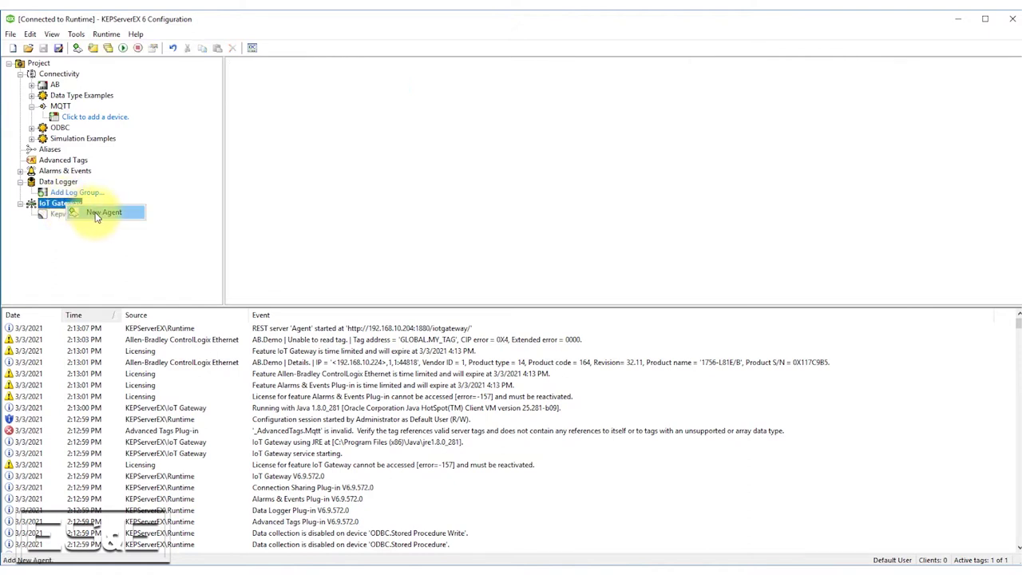
{"action": "left_click", "coordinate": [99, 212]}
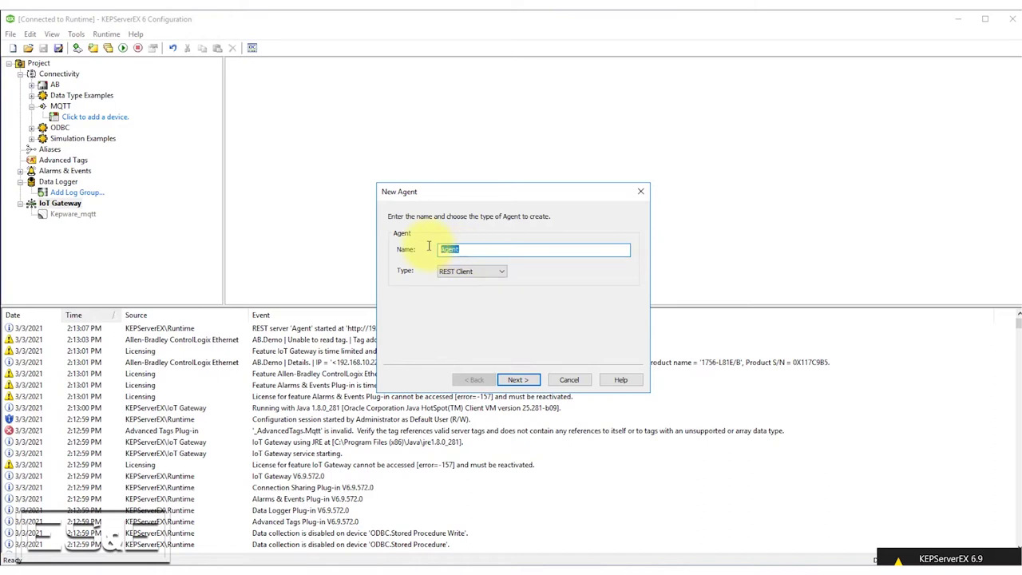
{"action": "type", "text": "Kepware_Rest"}
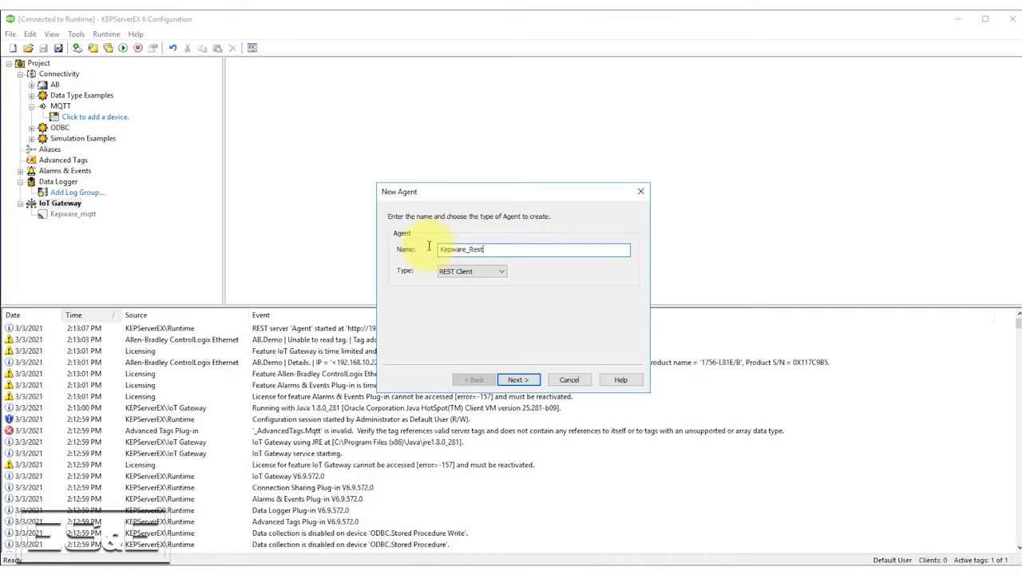
{"action": "type", "text": "Server"}
{"action": "left_click", "coordinate": [502, 274]}
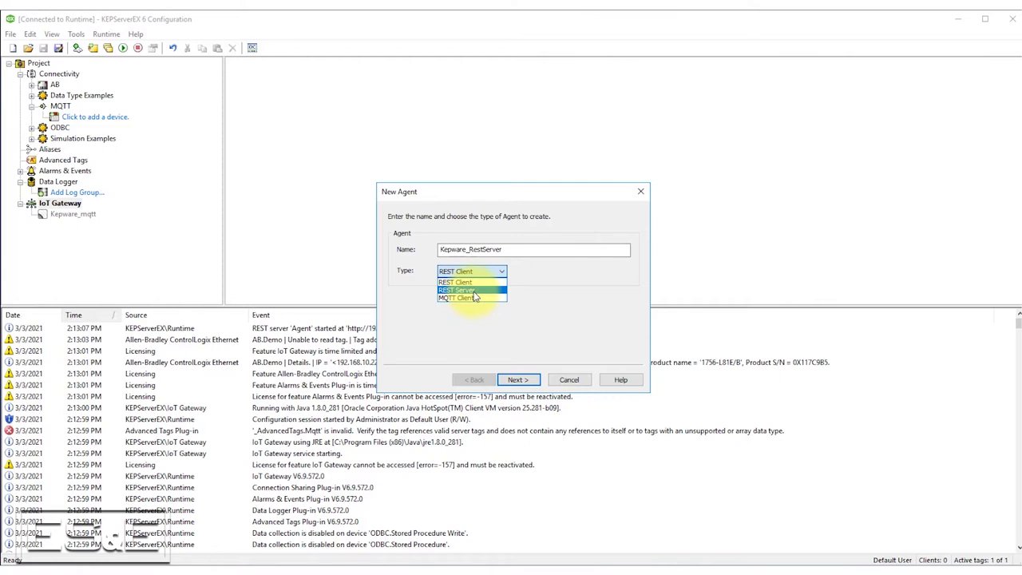
{"action": "left_click", "coordinate": [474, 291]}
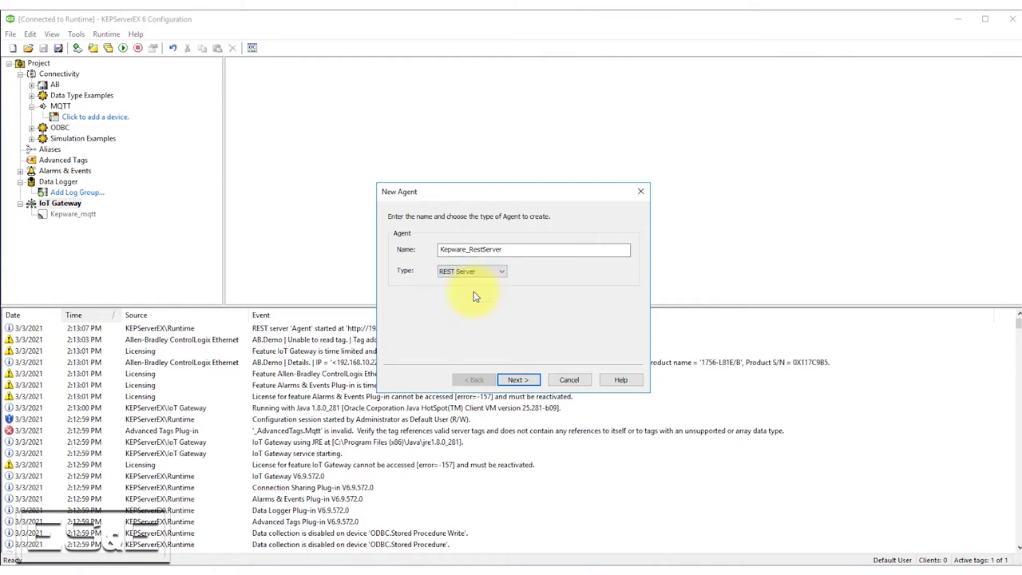
{"action": "left_click", "coordinate": [519, 381]}
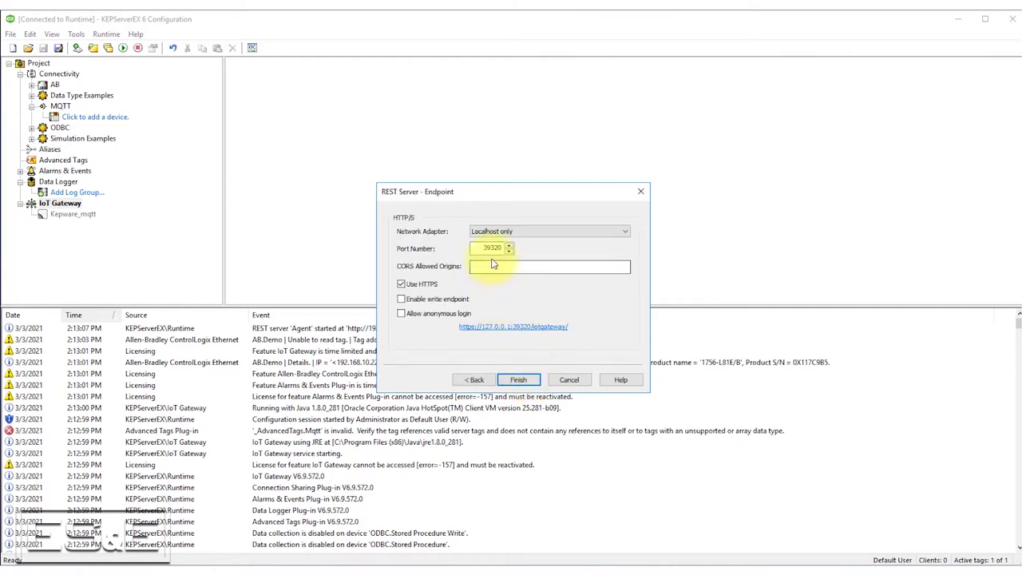
- Serve the REST endpoint on the Intel gigabit network adapter at port 1880
{"action": "left_click", "coordinate": [588, 231]}
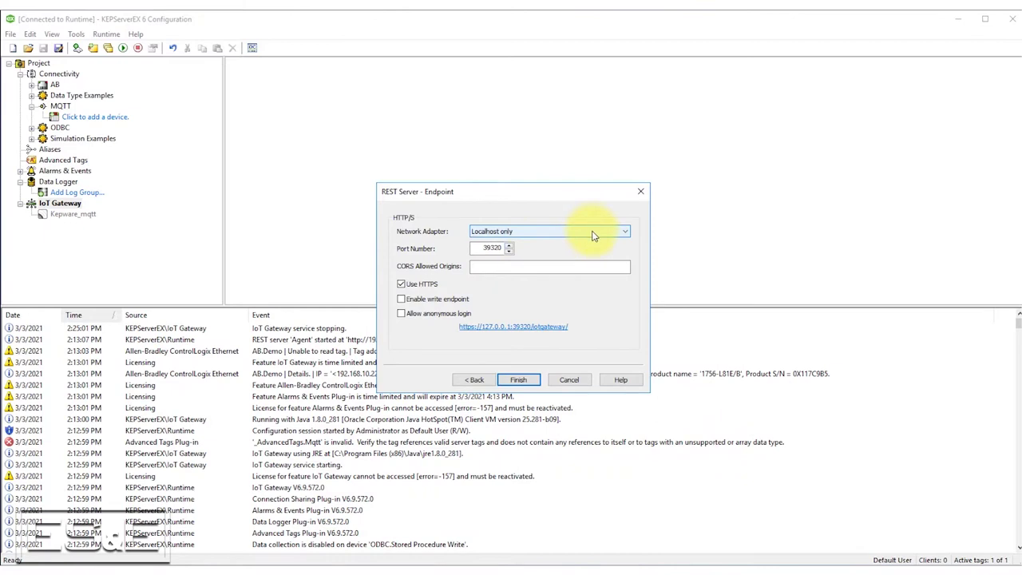
{"action": "left_click", "coordinate": [592, 233]}
{"action": "left_click", "coordinate": [579, 253]}
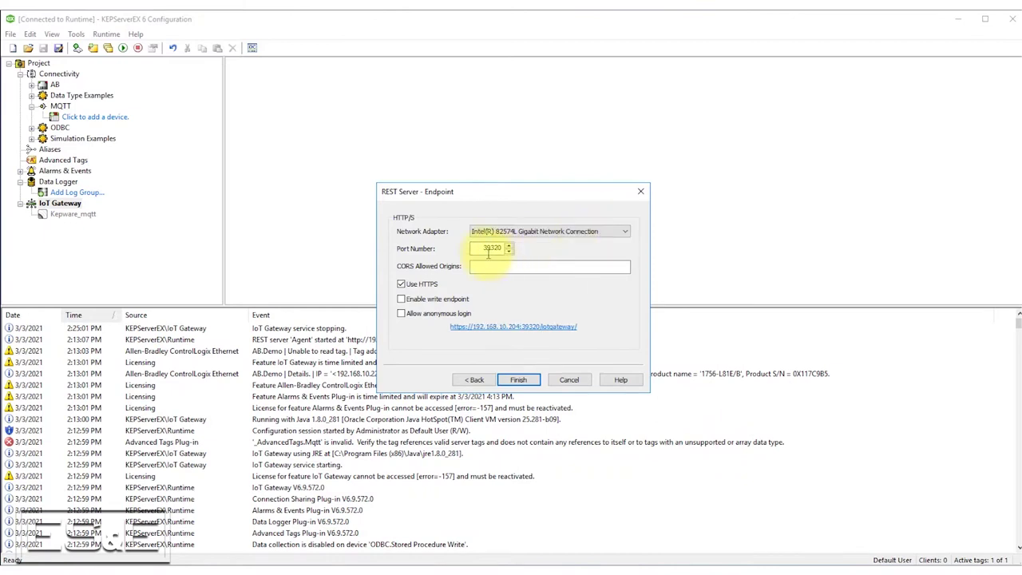
{"action": "double_click", "coordinate": [490, 248]}
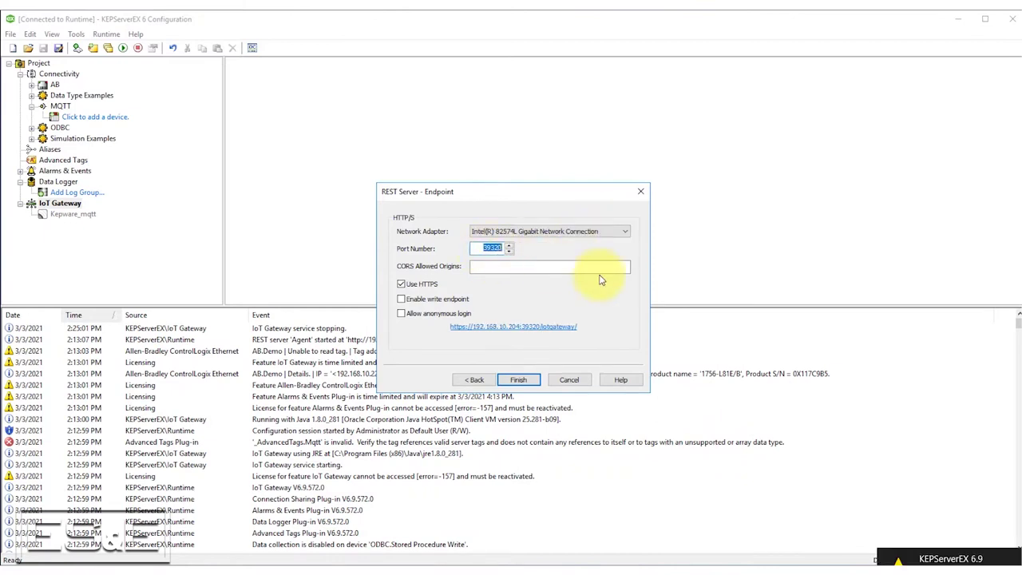
{"action": "type", "text": "118"}
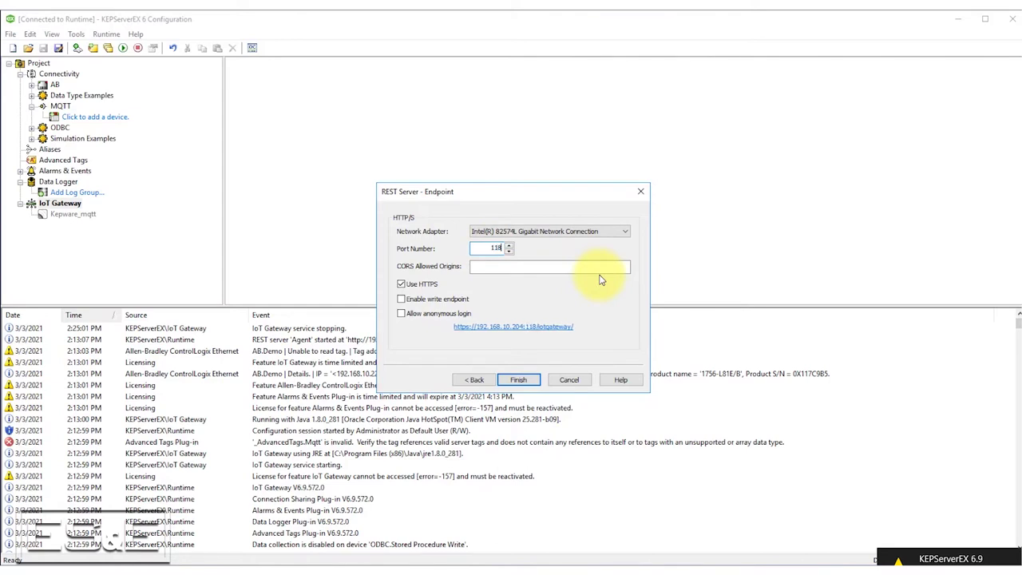
{"action": "key", "text": "BackSpace"}
{"action": "key", "text": "BackSpace"}
{"action": "type", "text": "880"}
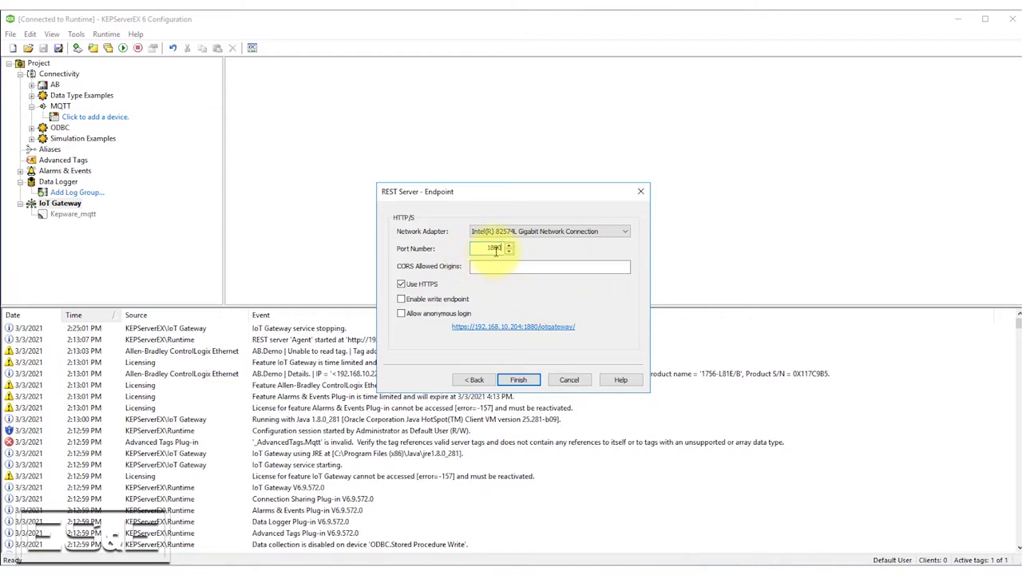
- Disable HTTPS, enable anonymous login and the write endpoint, and finish the agent
{"action": "left_click", "coordinate": [401, 284]}
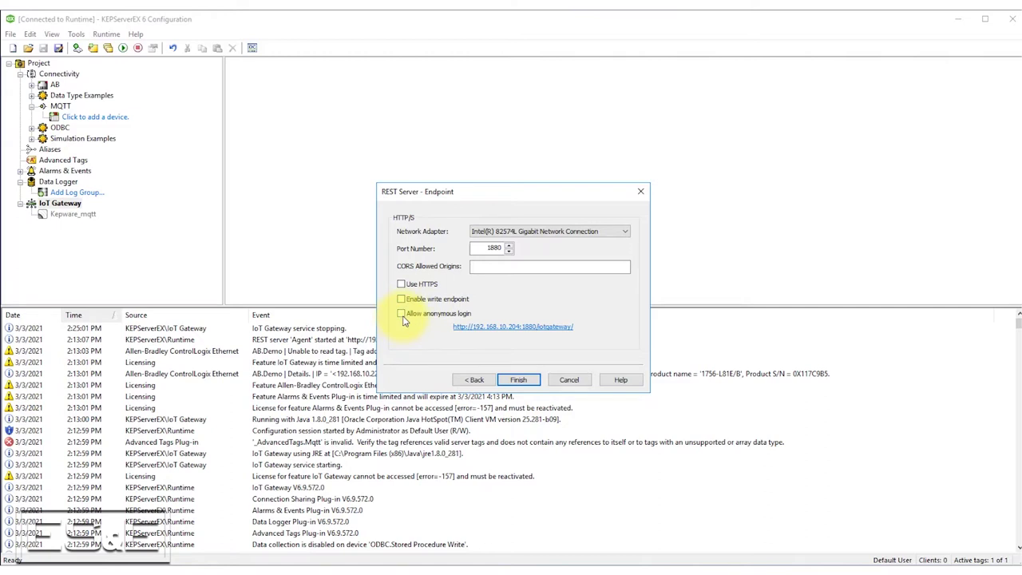
{"action": "left_click", "coordinate": [400, 314]}
{"action": "left_click", "coordinate": [401, 299]}
{"action": "left_click", "coordinate": [519, 380]}
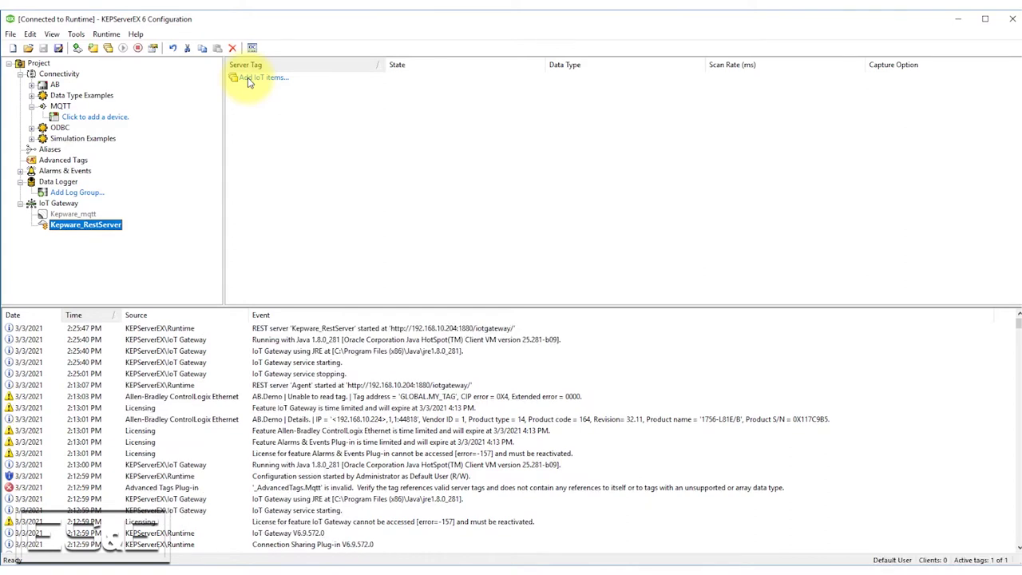
- Add Prgm_ESEDemo's TestVar1 tag as an IoT item
{"action": "double_click", "coordinate": [249, 79]}
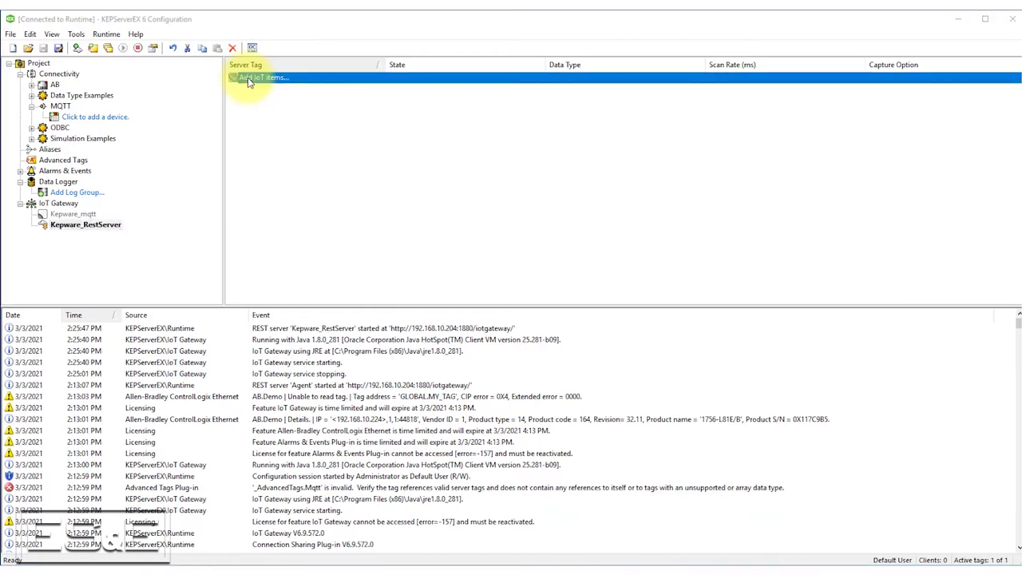
{"action": "left_click_drag", "start_coordinate": [406, 262], "coordinate": [407, 292]}
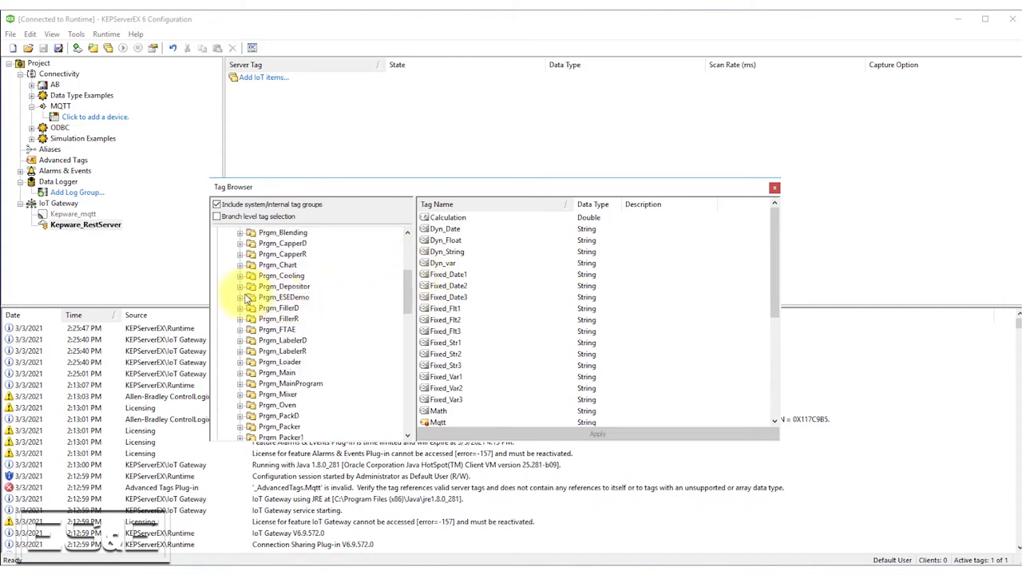
{"action": "left_click", "coordinate": [240, 297]}
{"action": "left_click", "coordinate": [284, 298]}
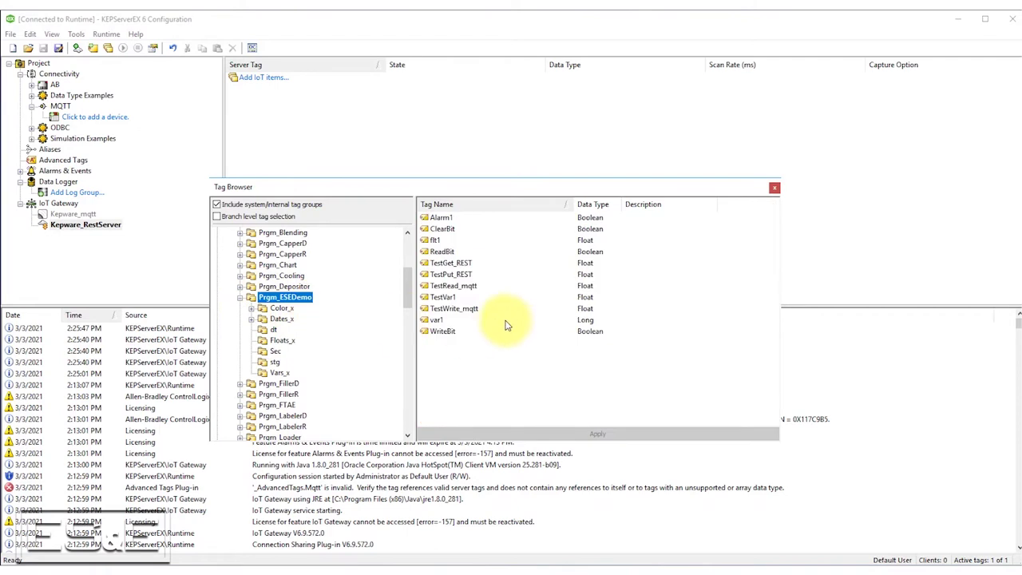
{"action": "double_click", "coordinate": [442, 298]}
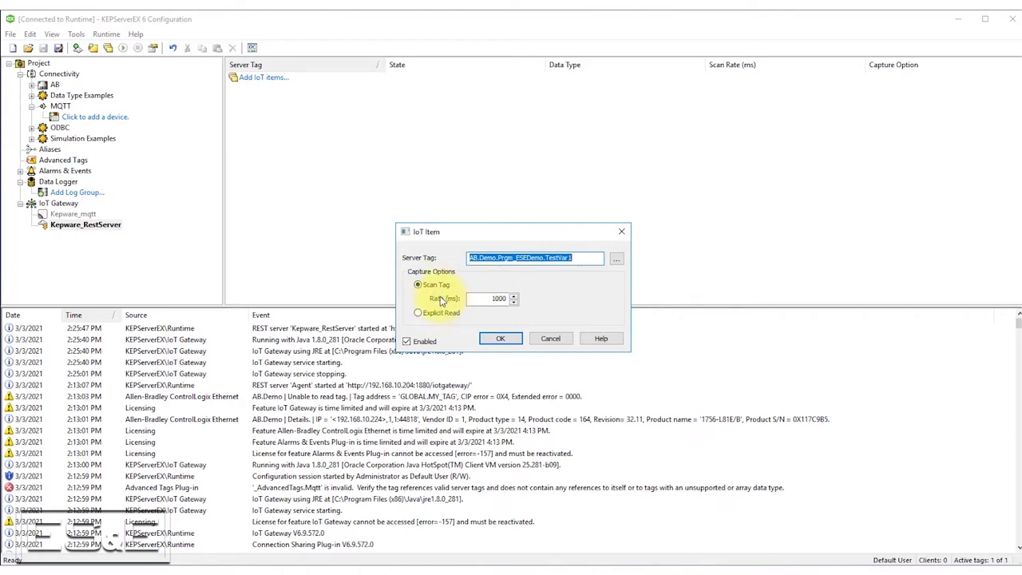
{"action": "left_click", "coordinate": [500, 339]}
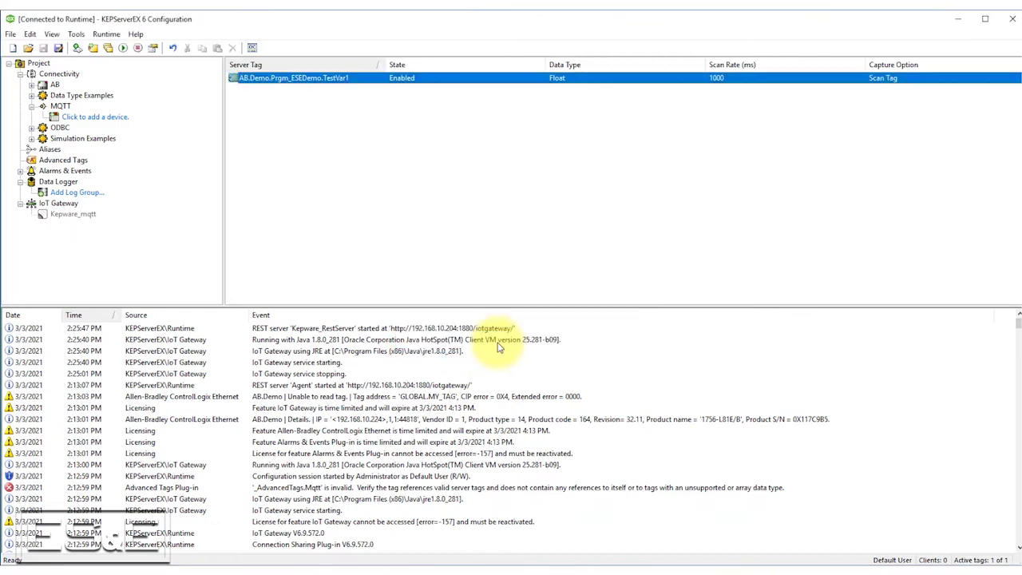
- Add the flt1 tag as a second IoT item on Kepware_RestServer
{"action": "right_click", "coordinate": [257, 120]}
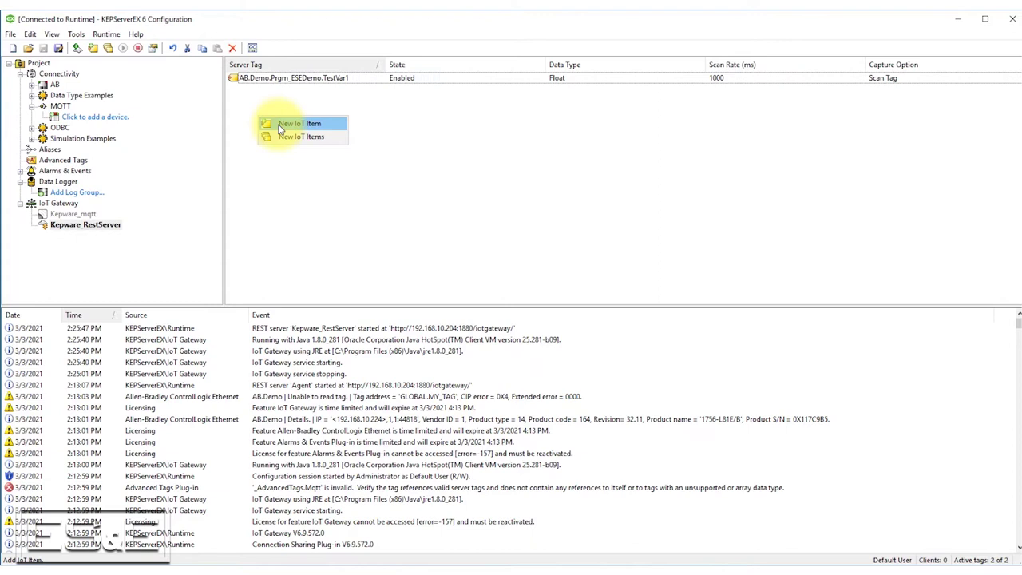
{"action": "left_click", "coordinate": [299, 123]}
{"action": "left_click", "coordinate": [613, 260]}
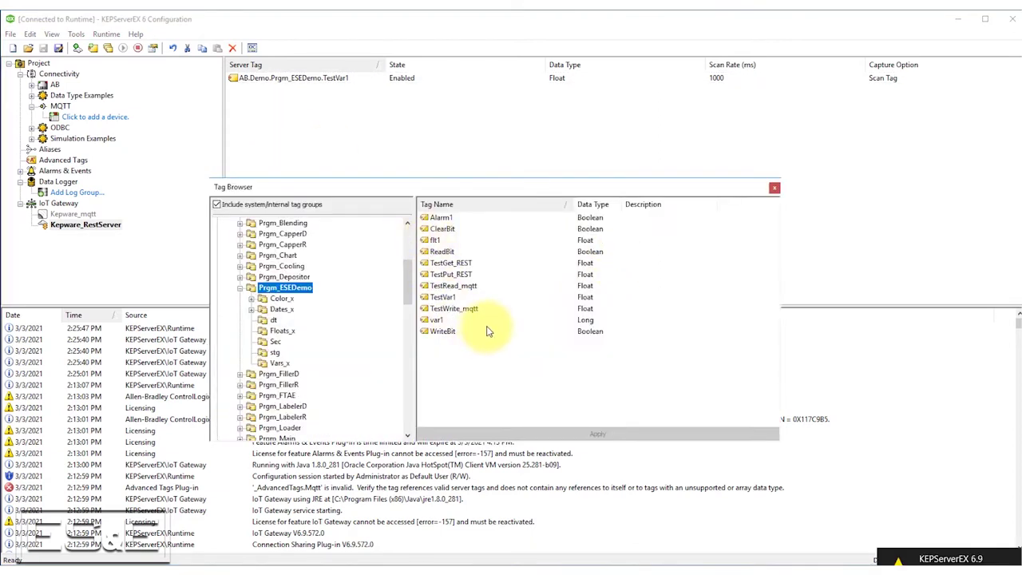
{"action": "double_click", "coordinate": [435, 241]}
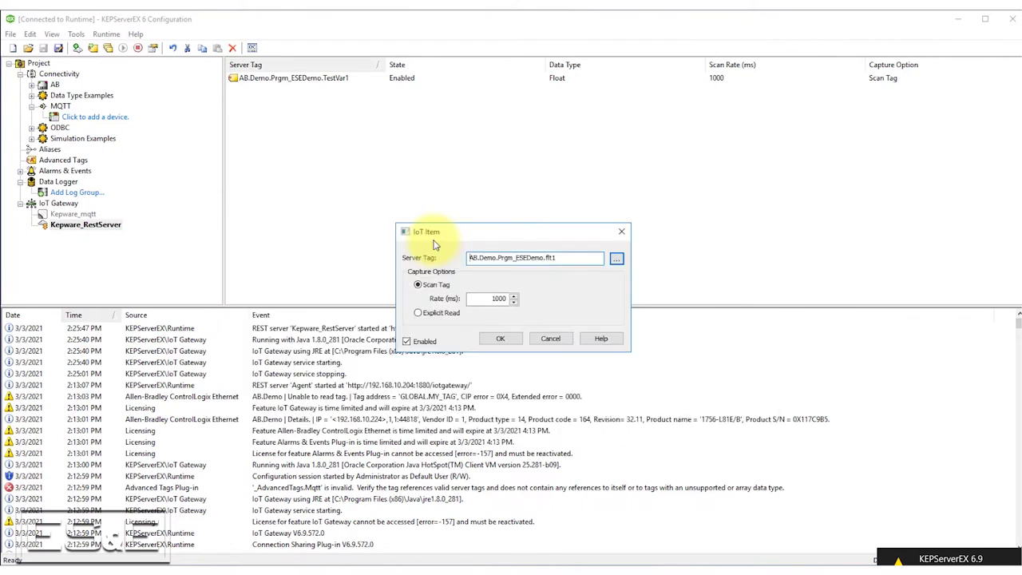
{"action": "left_click", "coordinate": [500, 339]}
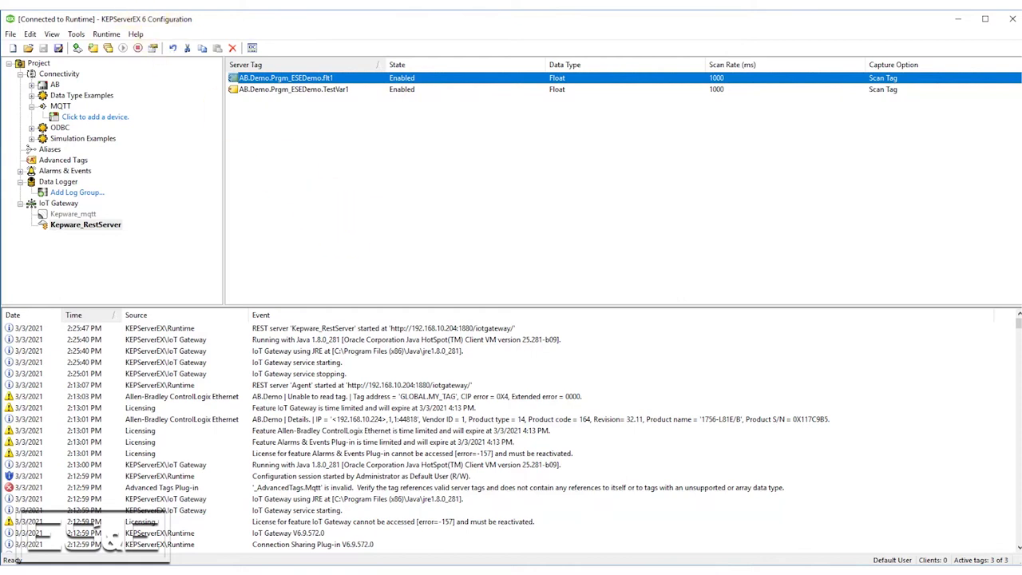
{"action": "left_click", "coordinate": [104, 226]}
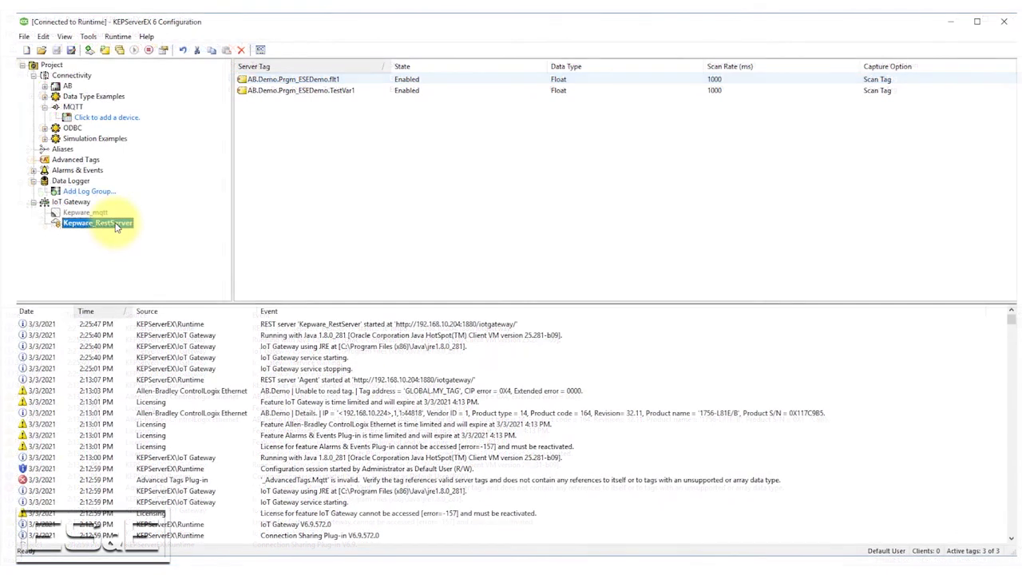
- View Kepware_RestServer's Server property group, then bring the IoT Gateway REST Server page forward
{"action": "right_click", "coordinate": [116, 227]}
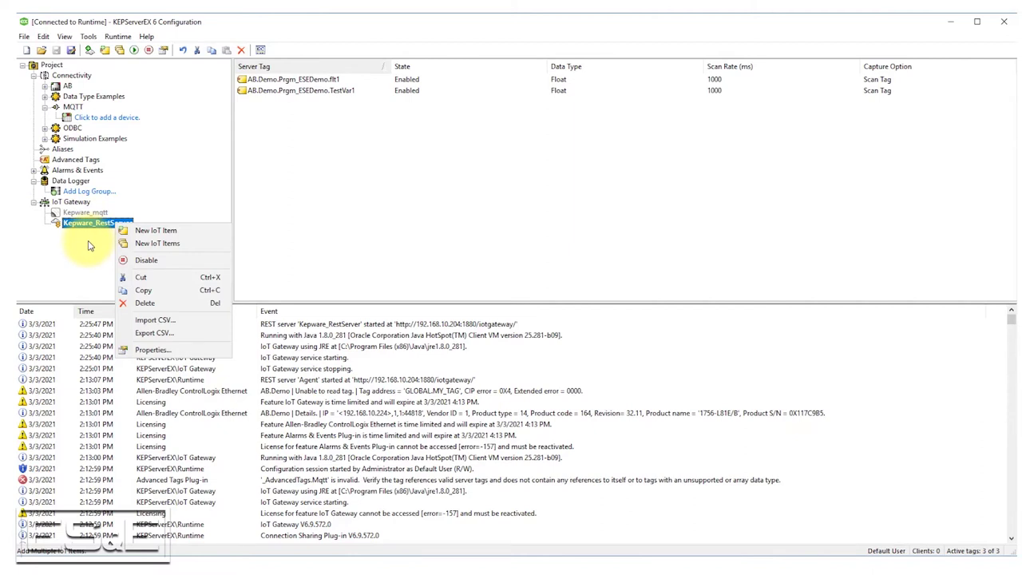
{"action": "left_click", "coordinate": [152, 350]}
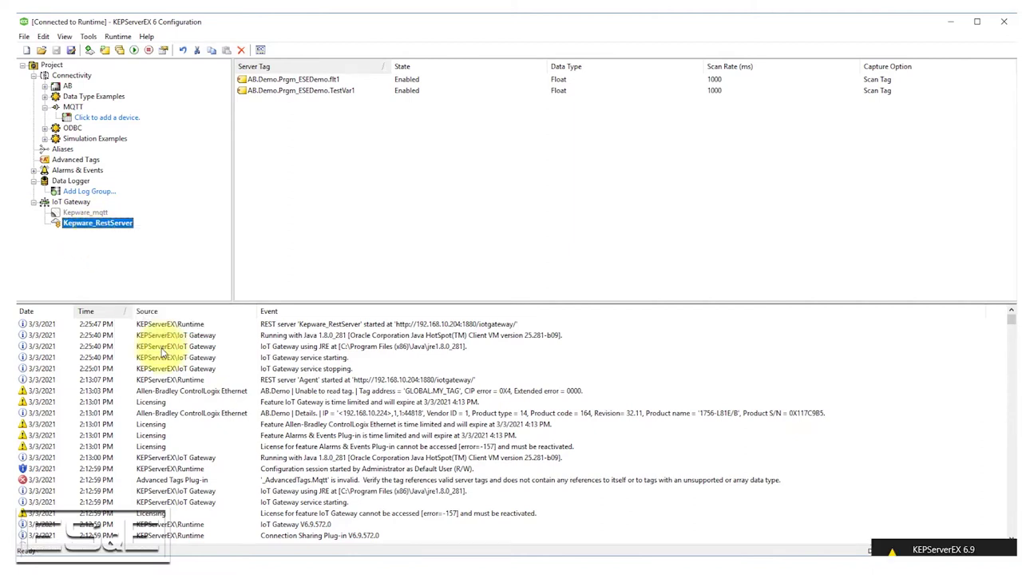
{"action": "left_click", "coordinate": [302, 278]}
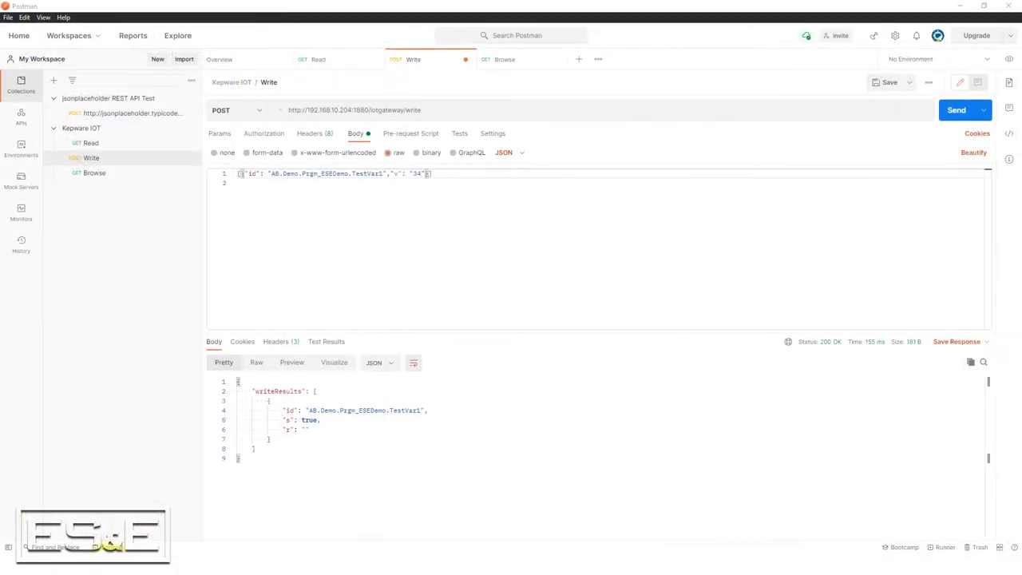
{"action": "mouse_move", "coordinate": [112, 542]}
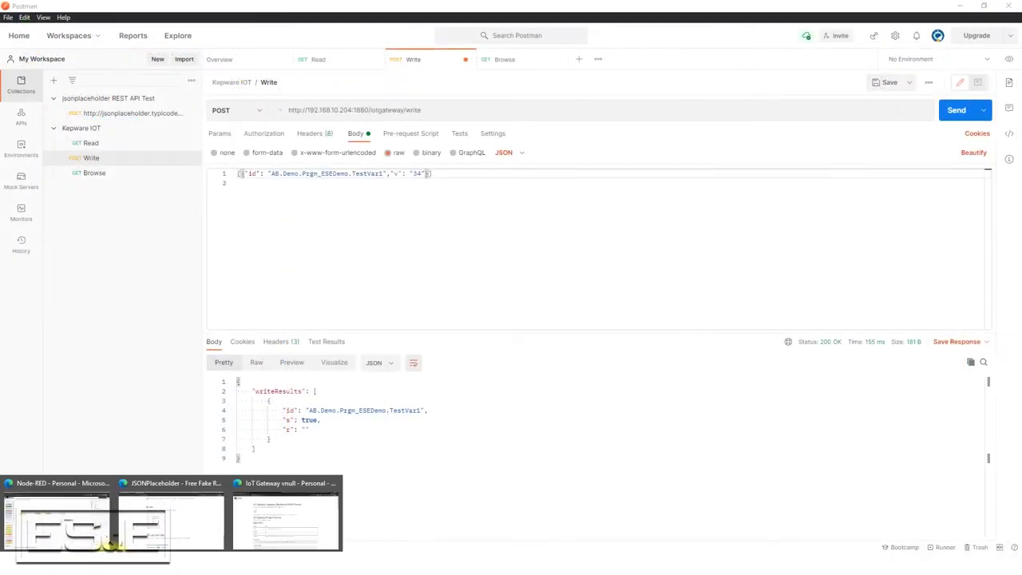
{"action": "left_click", "coordinate": [264, 520]}
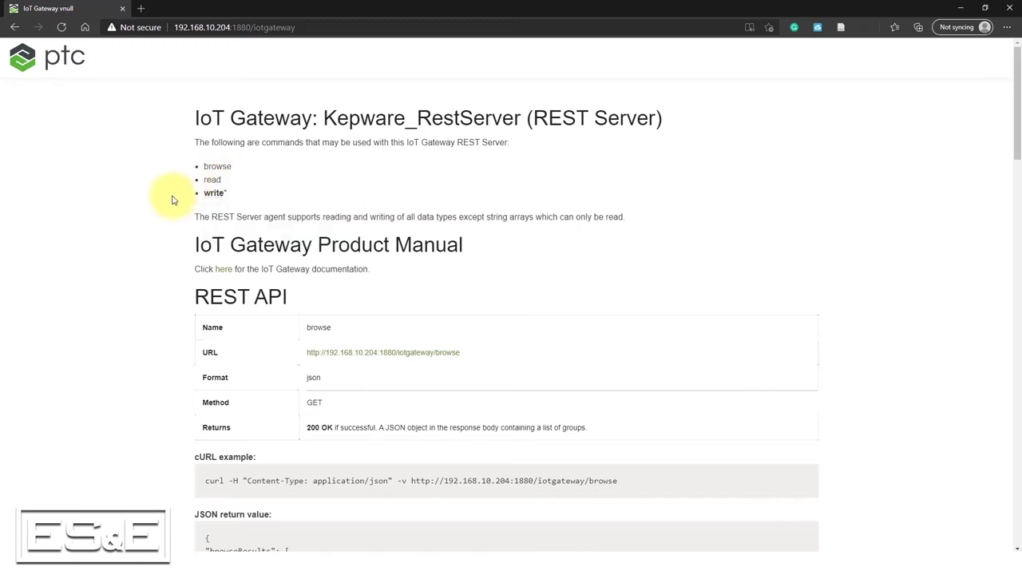
- Scroll through the IoT Gateway REST API documentation in Edge
{"action": "scroll", "coordinate": [171, 200], "scroll_direction": "down", "scroll_amount": 1}
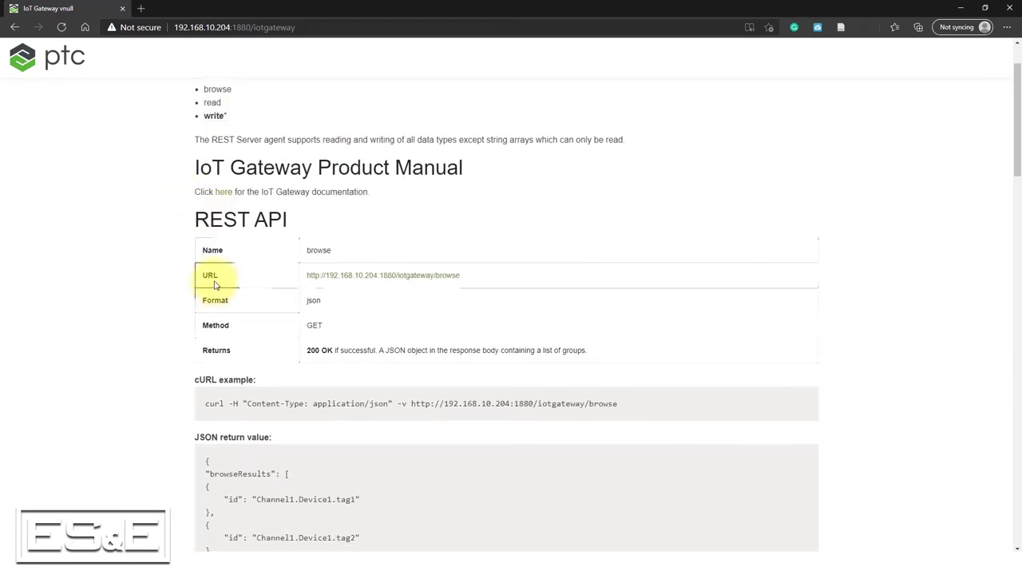
{"action": "scroll", "coordinate": [313, 315], "scroll_direction": "down", "scroll_amount": 1}
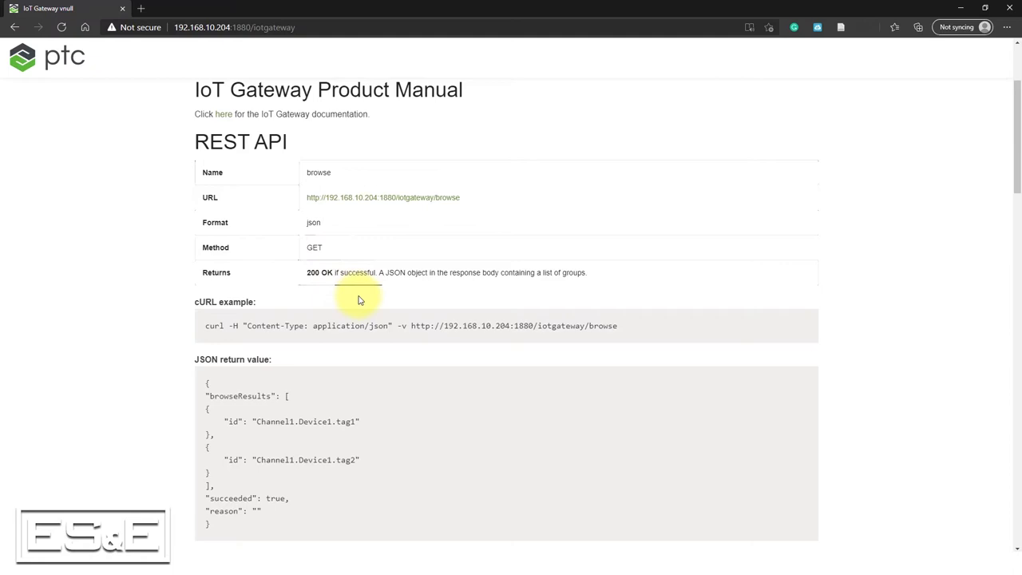
{"action": "scroll", "coordinate": [358, 297], "scroll_direction": "down", "scroll_amount": 7}
{"action": "scroll", "coordinate": [359, 300], "scroll_direction": "down", "scroll_amount": 12}
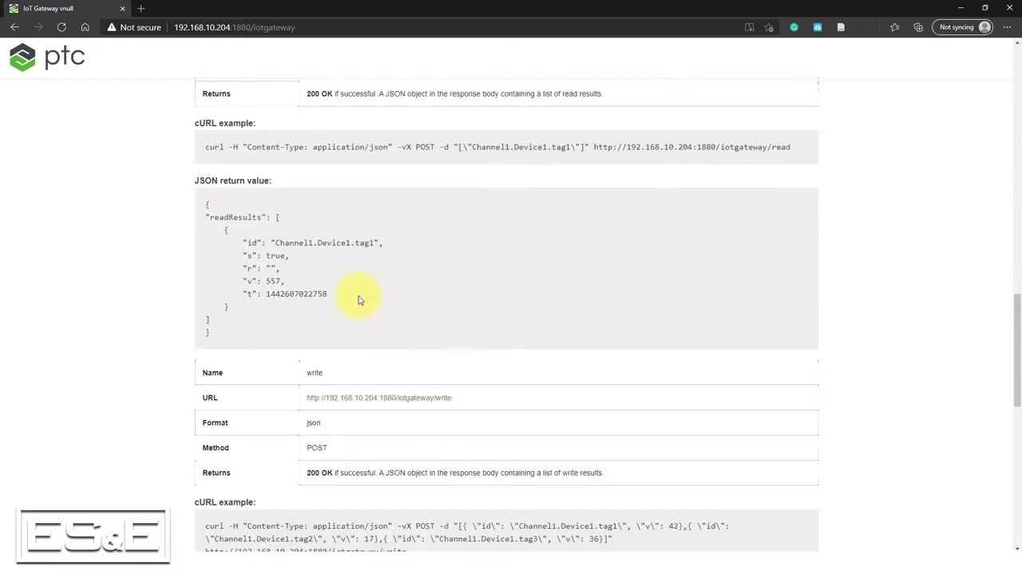
{"action": "scroll", "coordinate": [358, 300], "scroll_direction": "down", "scroll_amount": 2}
{"action": "scroll", "coordinate": [358, 298], "scroll_direction": "up", "scroll_amount": 10}
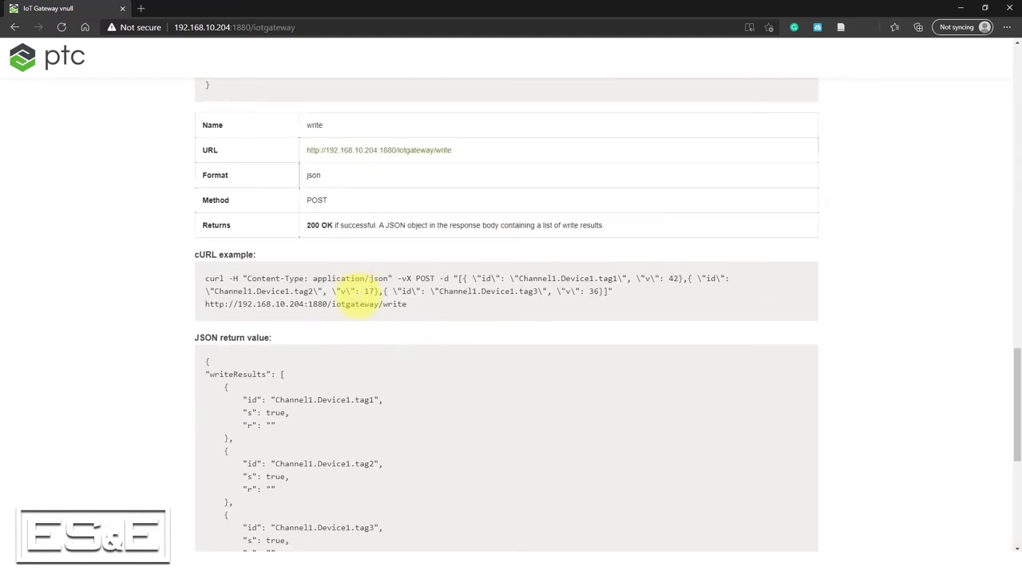
{"action": "scroll", "coordinate": [358, 297], "scroll_direction": "up", "scroll_amount": 10}
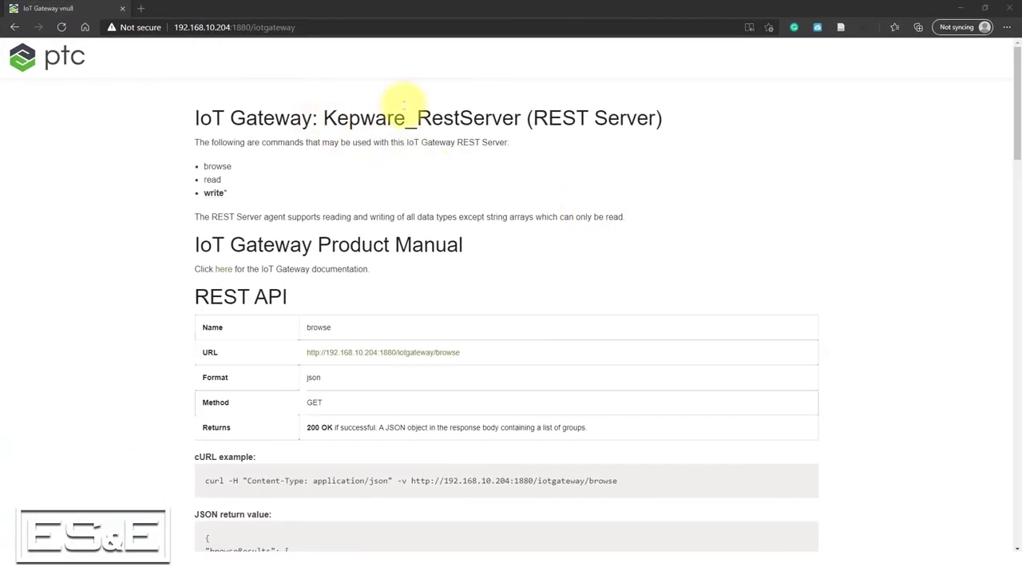
- Minimize Edge, view Postman's Browse request results, and switch to KEPServerEX
{"action": "left_click", "coordinate": [959, 8]}
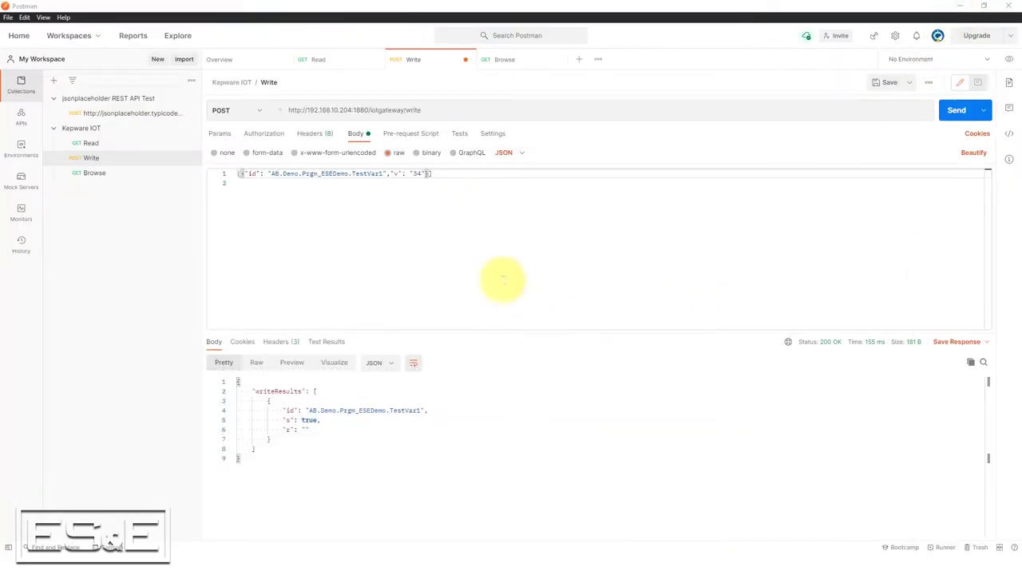
{"action": "left_click", "coordinate": [506, 60]}
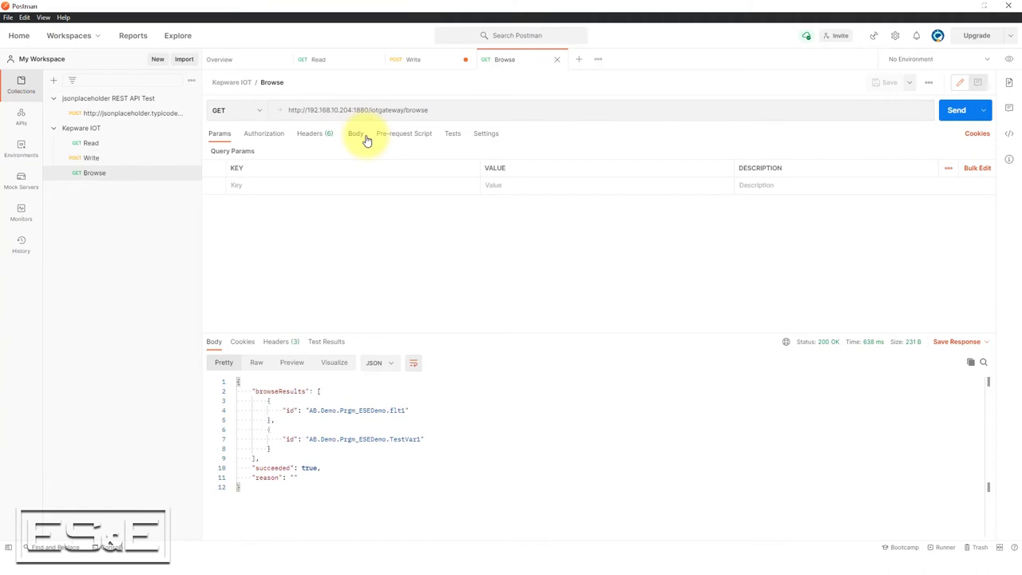
{"action": "key", "text": "alt+Tab"}
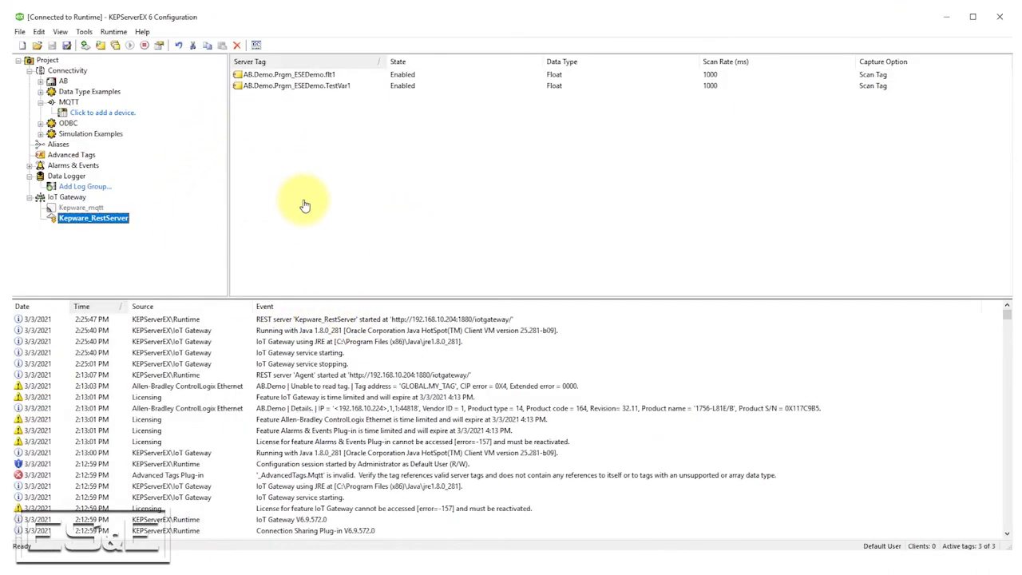
- Reopen Kepware_RestServer's properties at the Server group to check its HTTP/S settings
{"action": "key", "text": "alt+Tab"}
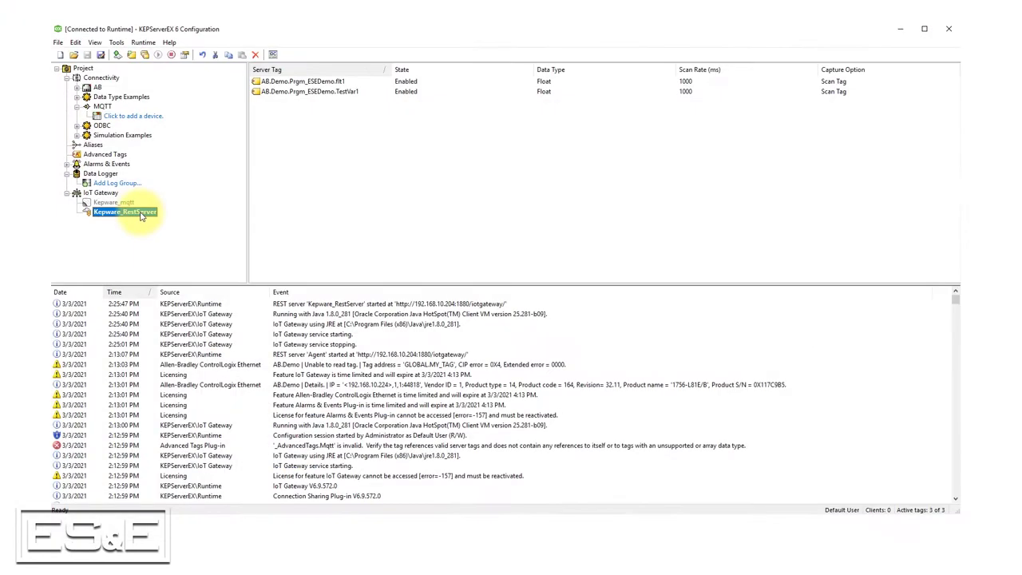
{"action": "right_click", "coordinate": [139, 211]}
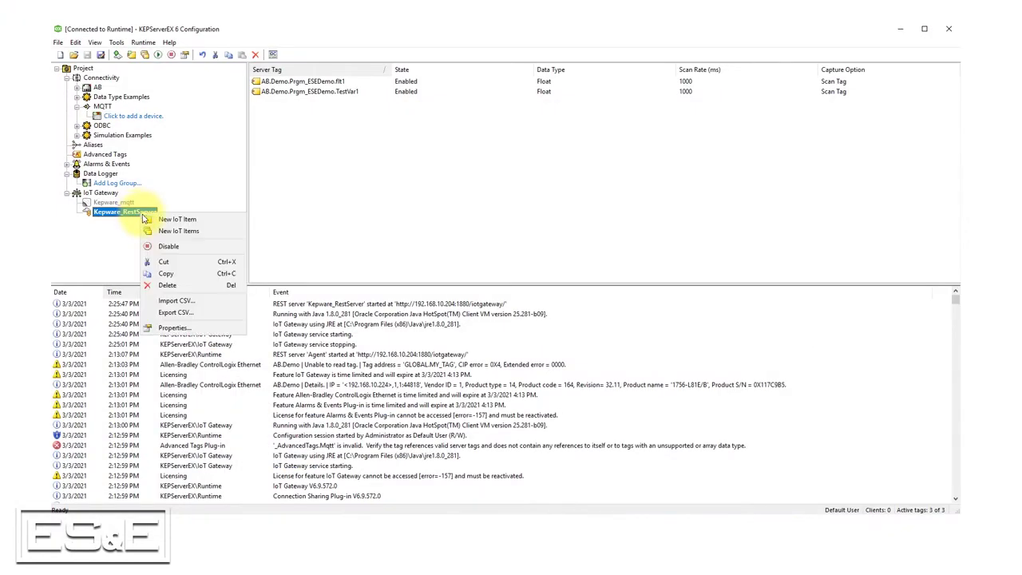
{"action": "left_click", "coordinate": [174, 327]}
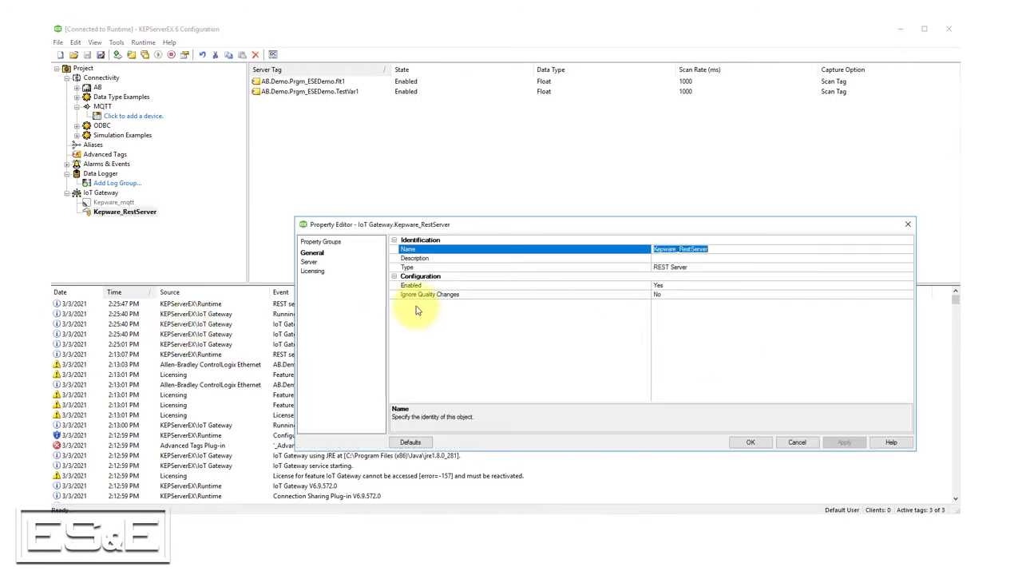
{"action": "left_click", "coordinate": [310, 262]}
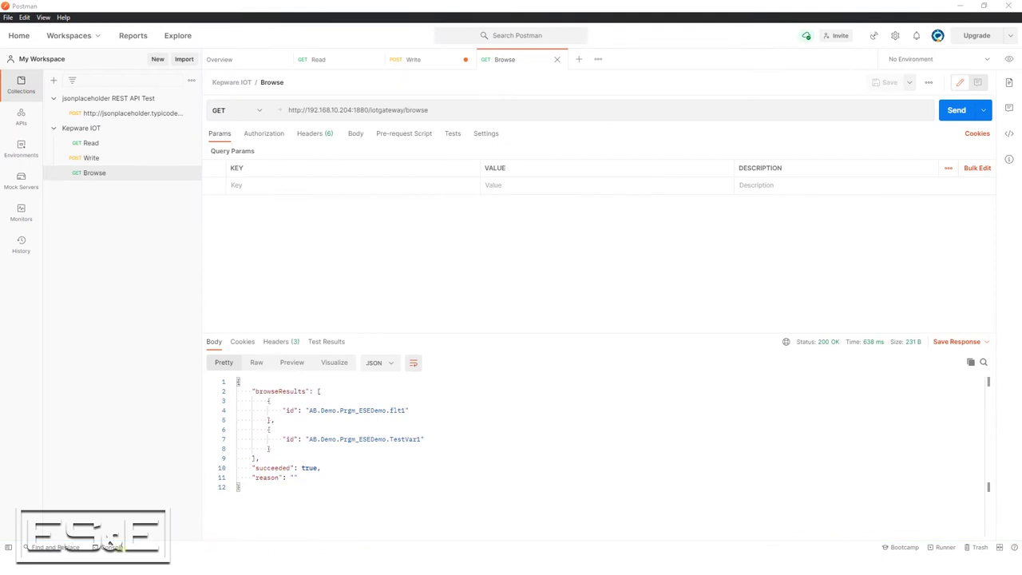
{"action": "left_click", "coordinate": [258, 537]}
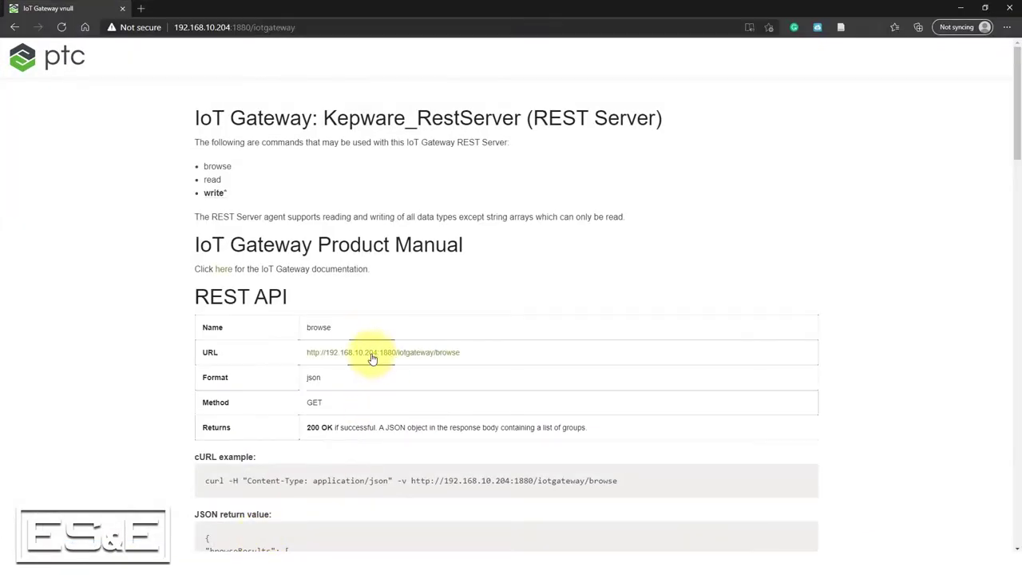
{"action": "scroll", "coordinate": [355, 343], "scroll_direction": "down", "scroll_amount": 2}
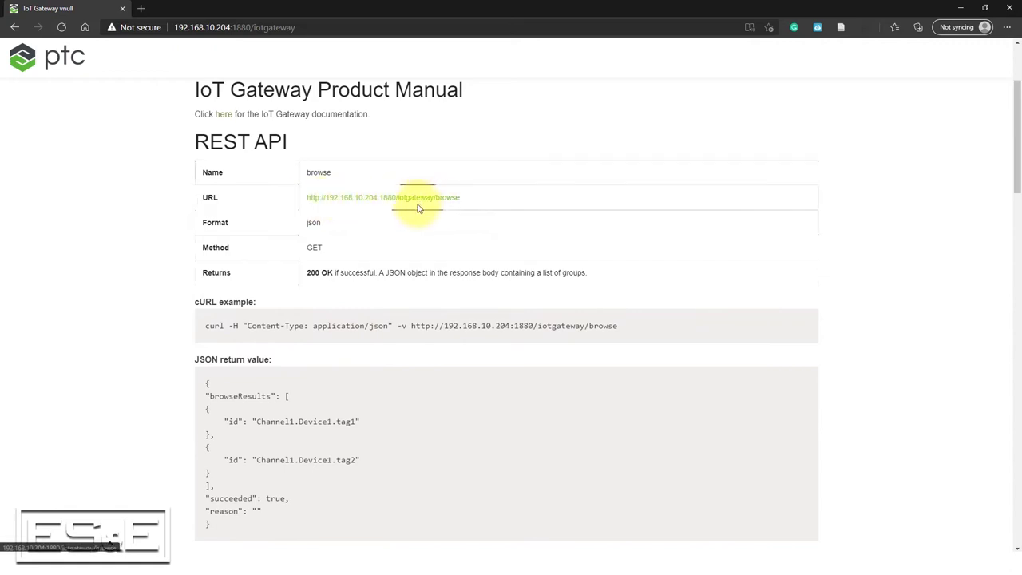
{"action": "left_click", "coordinate": [964, 10]}
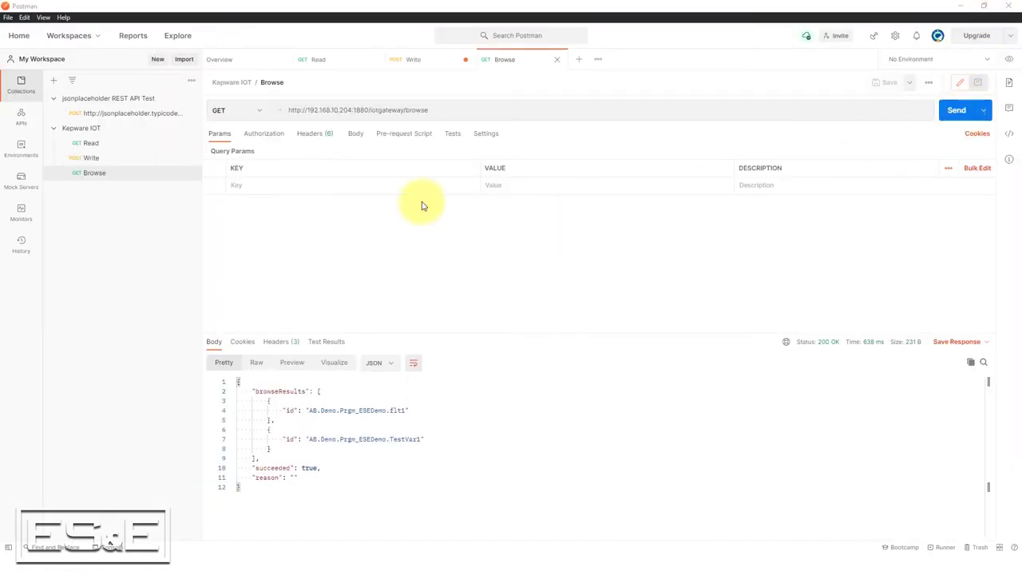
- Resend the Browse request, then bring the IoT Gateway documentation page forward
{"action": "left_click", "coordinate": [952, 112]}
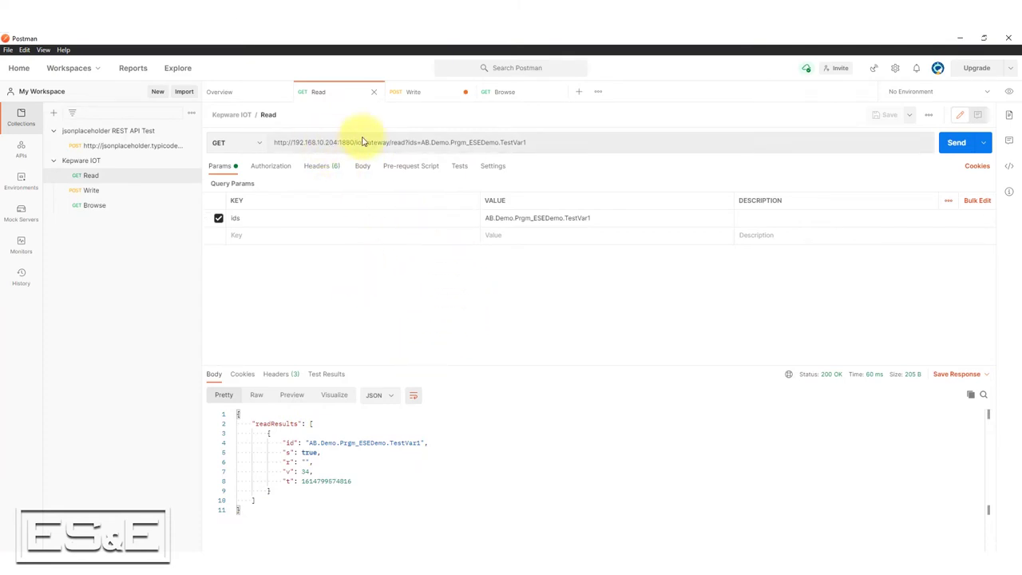
{"action": "mouse_move", "coordinate": [172, 563]}
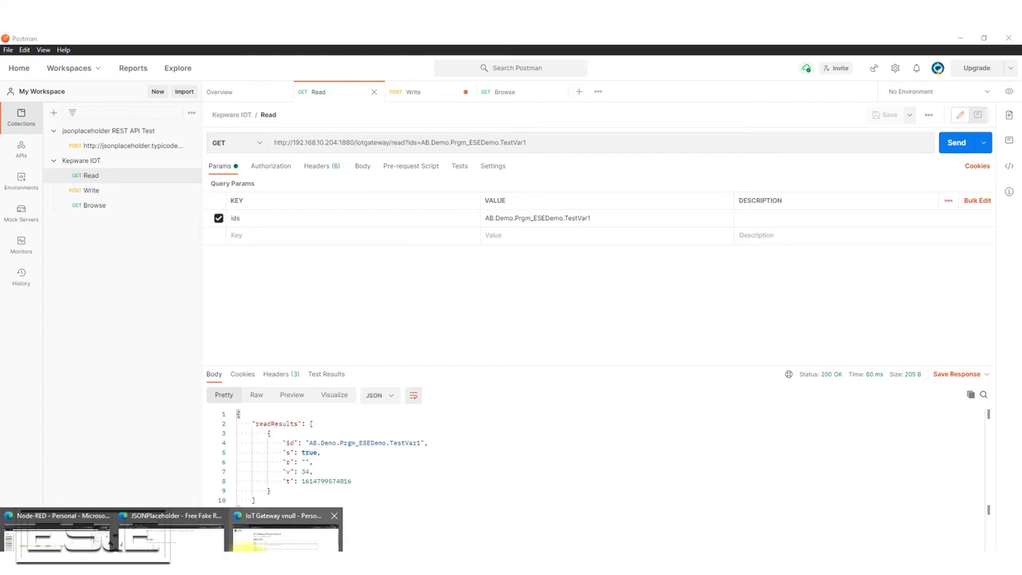
{"action": "left_click", "coordinate": [283, 531]}
{"action": "scroll", "coordinate": [382, 415], "scroll_direction": "down", "scroll_amount": 1}
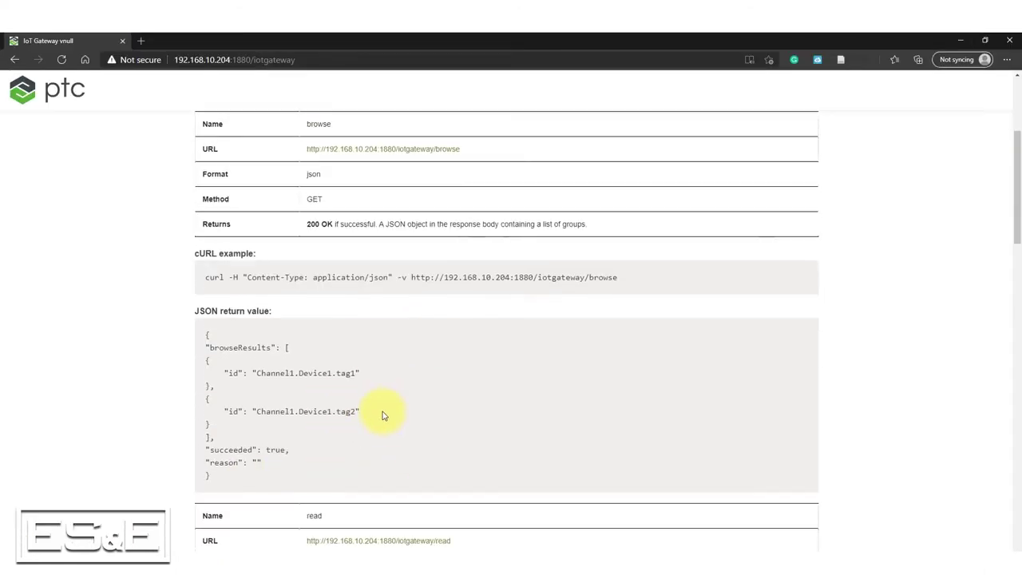
{"action": "scroll", "coordinate": [382, 415], "scroll_direction": "down", "scroll_amount": 3}
{"action": "scroll", "coordinate": [382, 415], "scroll_direction": "up", "scroll_amount": 1}
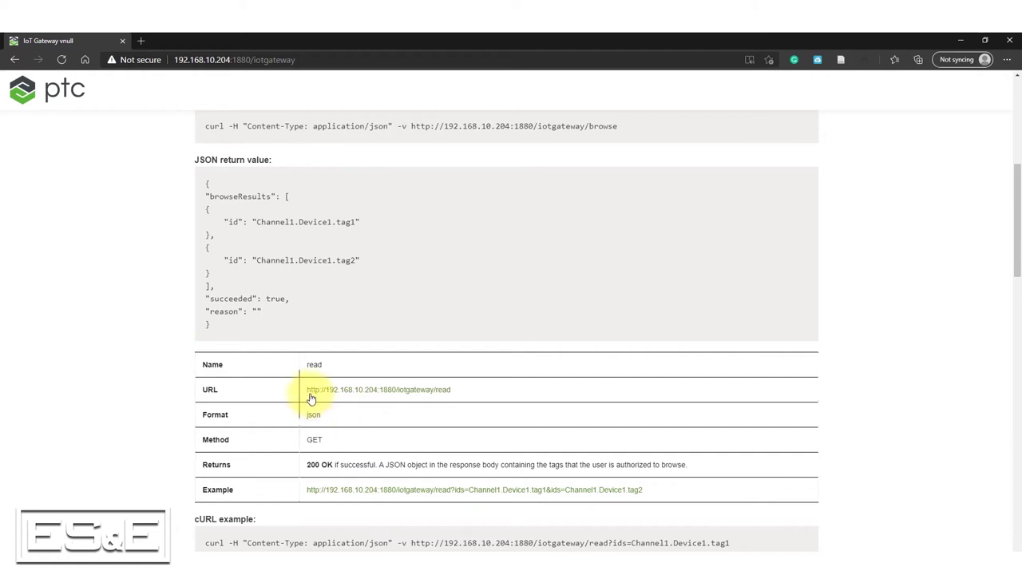
{"action": "scroll", "coordinate": [357, 419], "scroll_direction": "down", "scroll_amount": 1}
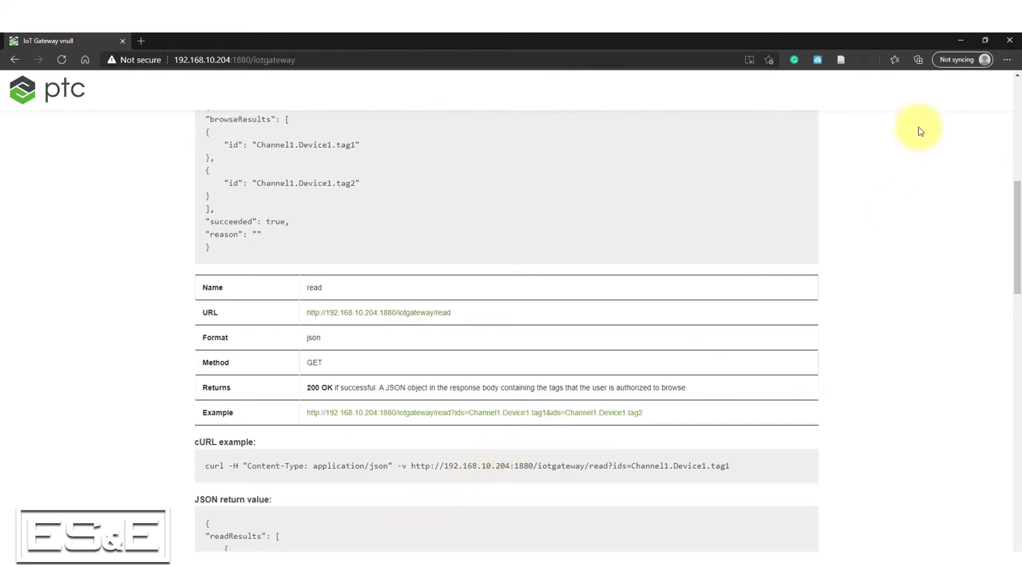
{"action": "left_click", "coordinate": [957, 41]}
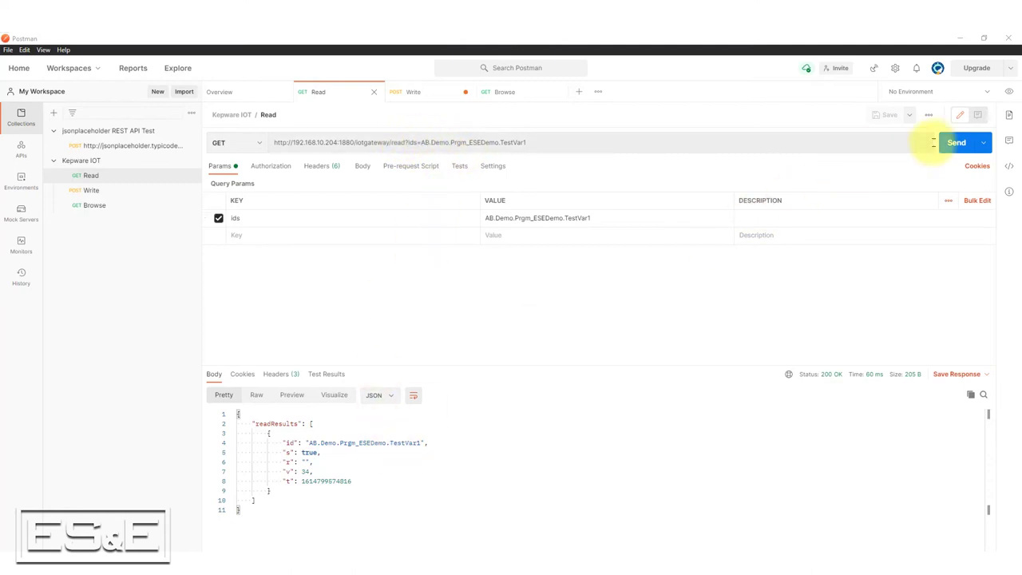
{"action": "left_click", "coordinate": [954, 150]}
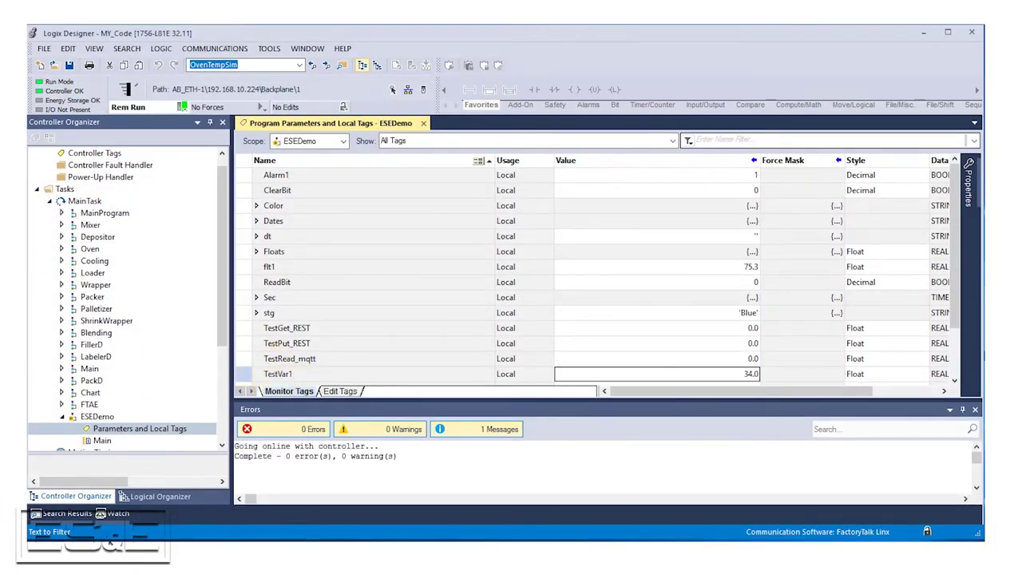
{"action": "left_click", "coordinate": [669, 373]}
{"action": "double_click", "coordinate": [669, 372]}
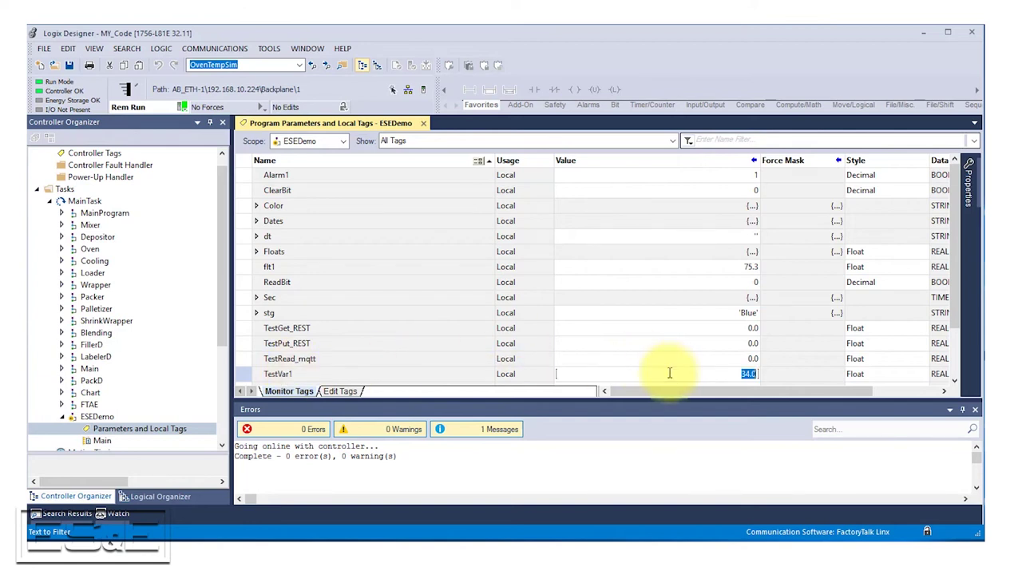
{"action": "type", "text": "67"}
{"action": "key", "text": "Return"}
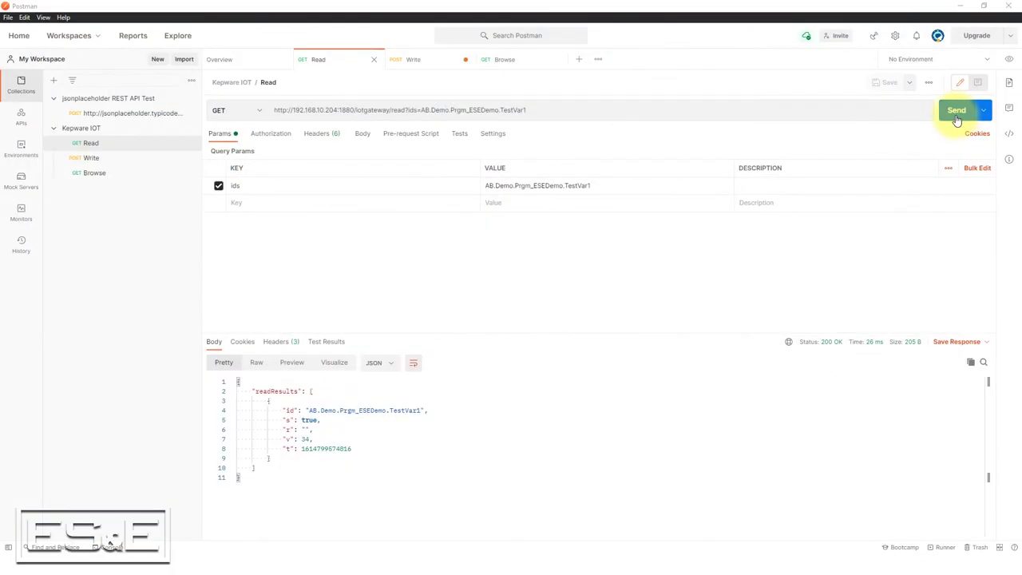
- Resend the Read request for TestVar1 from the gateway
{"action": "left_click", "coordinate": [956, 116]}
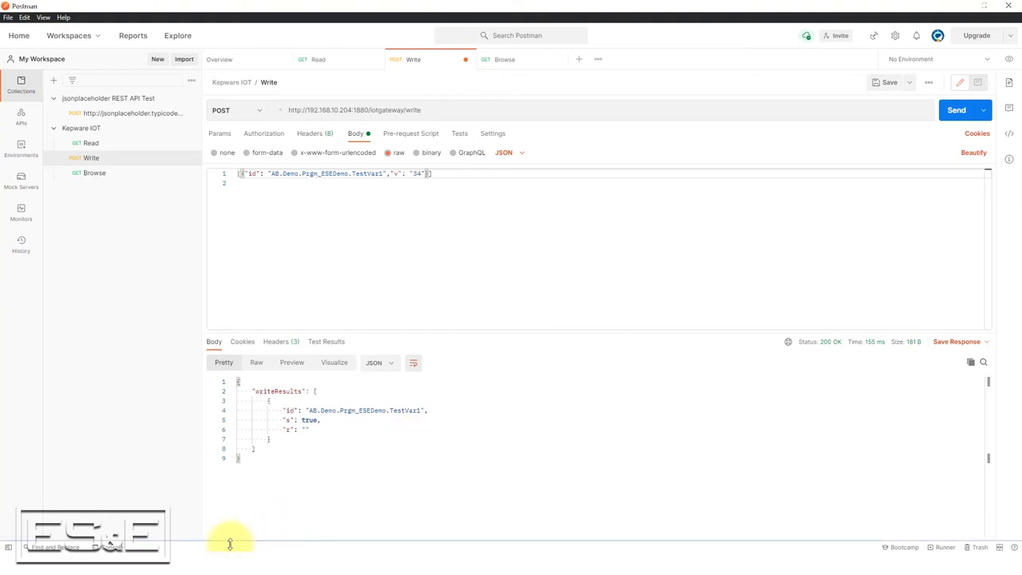
{"action": "mouse_move", "coordinate": [128, 544]}
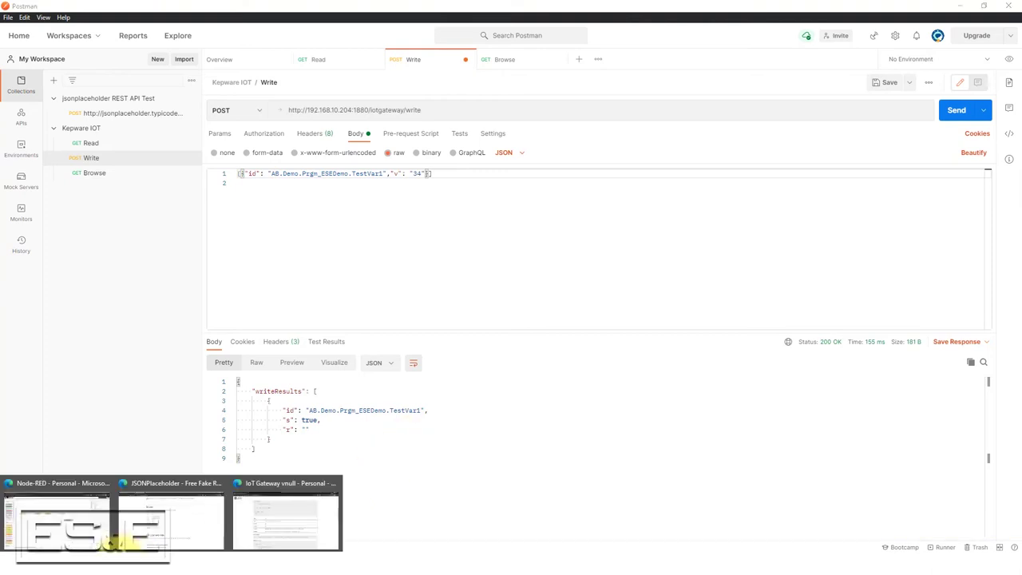
{"action": "left_click", "coordinate": [258, 537]}
{"action": "scroll", "coordinate": [349, 307], "scroll_direction": "down", "scroll_amount": 15}
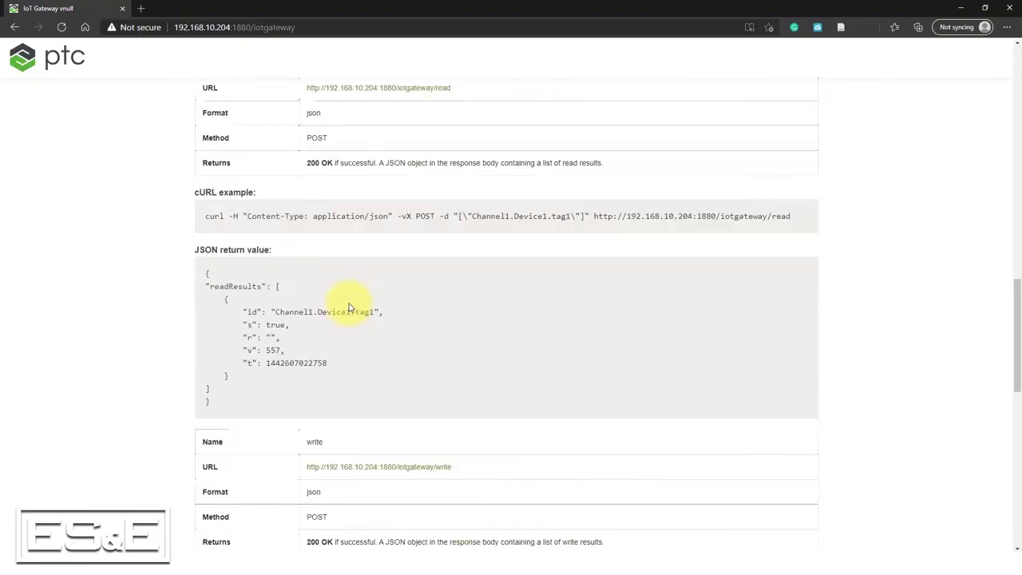
{"action": "scroll", "coordinate": [351, 308], "scroll_direction": "up", "scroll_amount": 5}
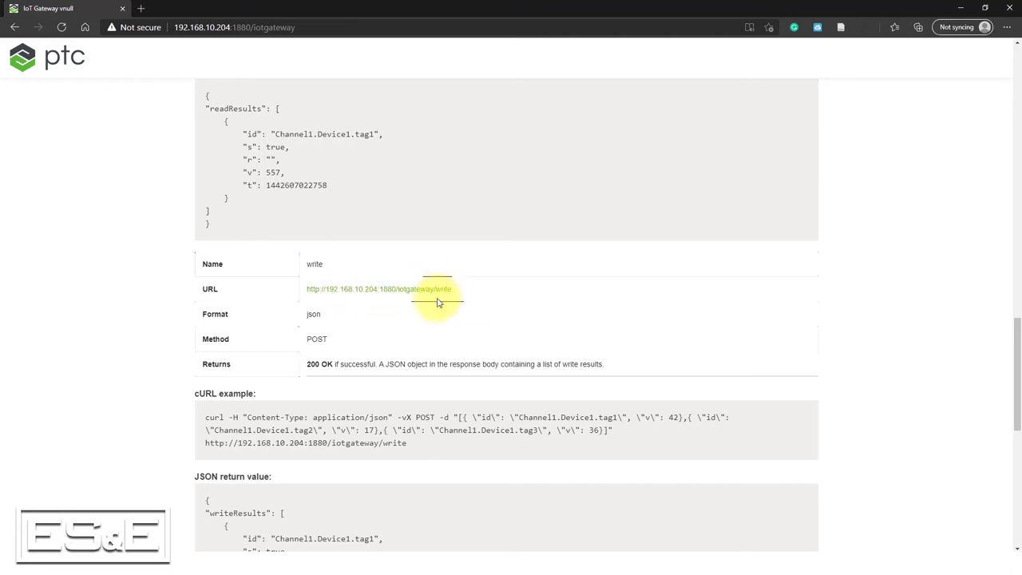
{"action": "left_click", "coordinate": [962, 9]}
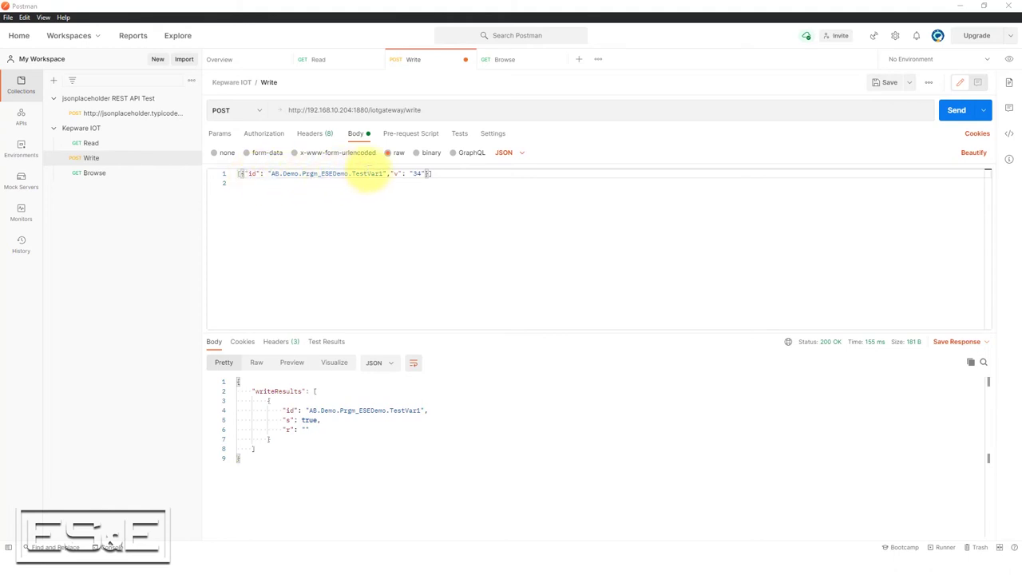
- Re-enter the TestVar1 value in the Write body, resend it, then check Logix Designer
{"action": "double_click", "coordinate": [415, 173]}
{"action": "type", "text": "14"}
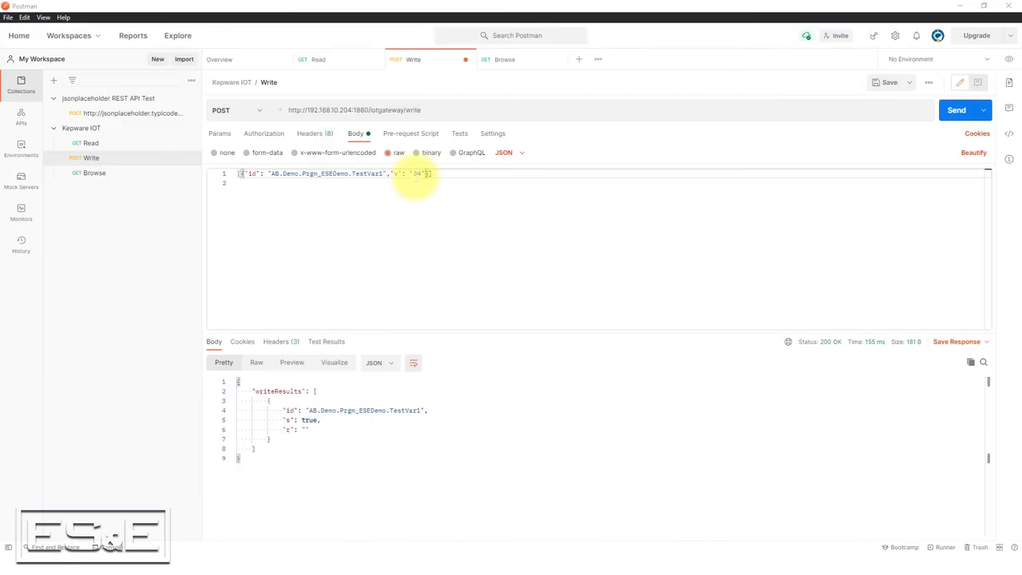
{"action": "left_click", "coordinate": [954, 111]}
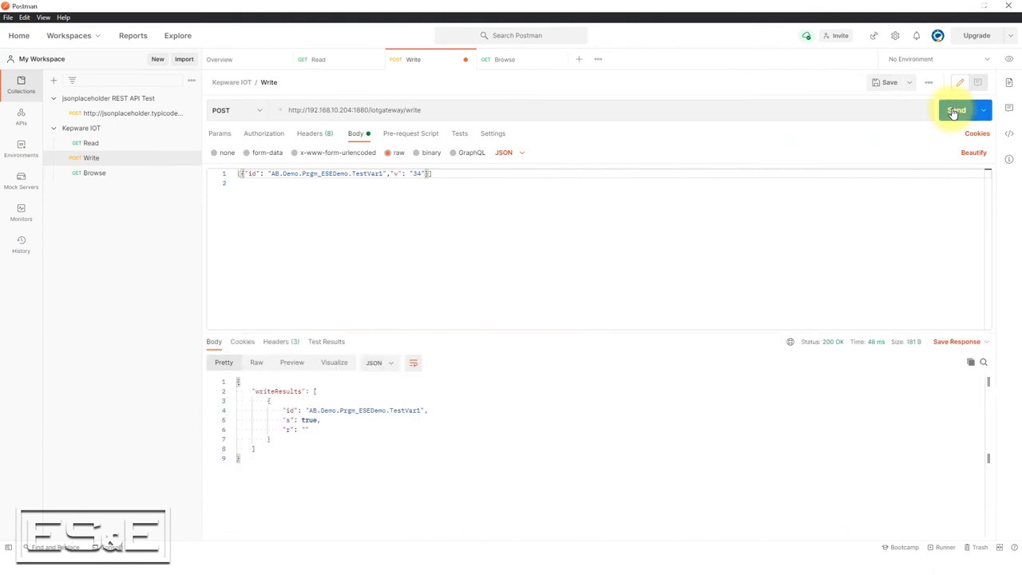
{"action": "mouse_move", "coordinate": [830, 348]}
{"action": "key", "text": "alt+Tab"}
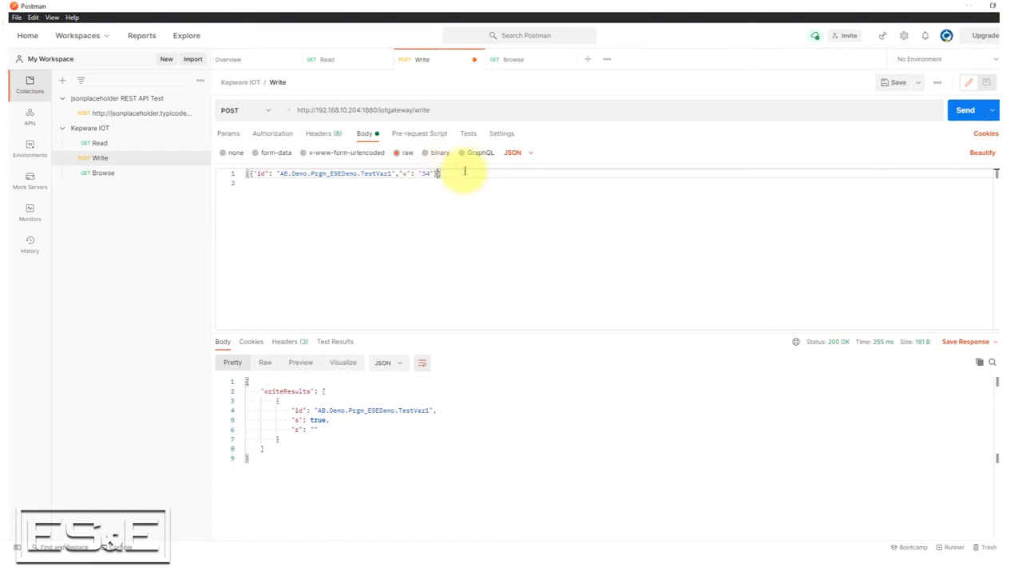
- Duplicate the TestVar1 tag object onto a second line of the Write request body
{"action": "key", "text": "shift+Left"}
{"action": "key", "text": "shift+Left"}
{"action": "key", "text": "shift+Left"}
{"action": "key", "text": "shift+Left"}
{"action": "key", "text": "shift+Left"}
{"action": "key", "text": "shift+Left"}
{"action": "key", "text": "shift+Left"}
{"action": "key", "text": "shift+Left"}
{"action": "key", "text": "shift+Left"}
{"action": "key", "text": "shift+Left"}
{"action": "key", "text": "shift+Left"}
{"action": "key", "text": "shift+Left"}
{"action": "key", "text": "shift+Left"}
{"action": "key", "text": "shift+Left"}
{"action": "key", "text": "shift+Left"}
{"action": "key", "text": "shift+Left"}
{"action": "key", "text": "shift+Left"}
{"action": "key", "text": "shift+Left"}
{"action": "key", "text": "shift+Left"}
{"action": "key", "text": "shift+Left"}
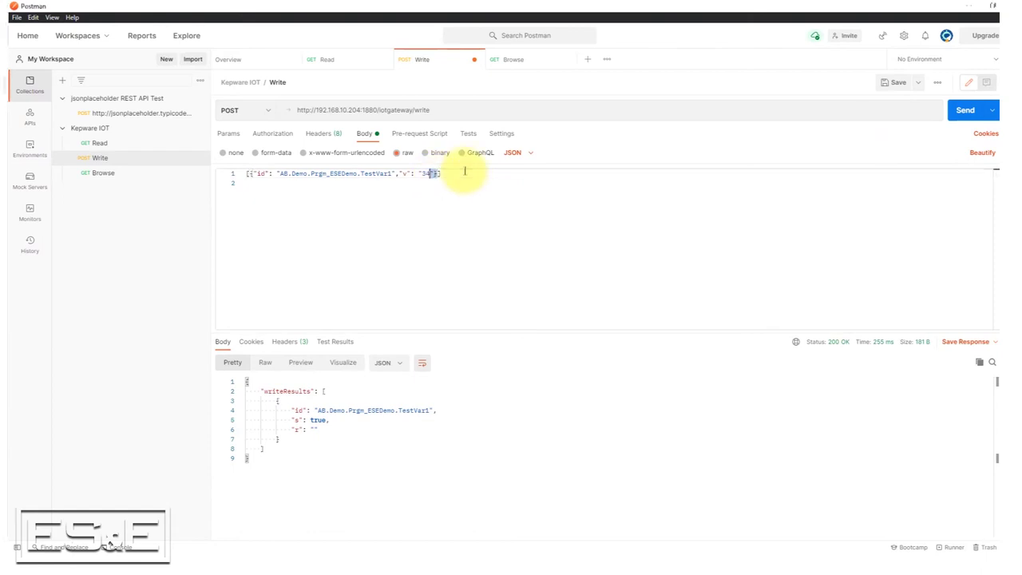
{"action": "key", "text": "shift+Left"}
{"action": "key", "text": "shift+Left"}
{"action": "key", "text": "shift+Left"}
{"action": "key", "text": "shift+Left"}
{"action": "key", "text": "shift+Left"}
{"action": "key", "text": "shift+Left"}
{"action": "key", "text": "shift+Left"}
{"action": "key", "text": "shift+Left"}
{"action": "key", "text": "shift+Left"}
{"action": "key", "text": "shift+Left"}
{"action": "key", "text": "shift+Left"}
{"action": "key", "text": "shift+Left"}
{"action": "key", "text": "ctrl+c"}
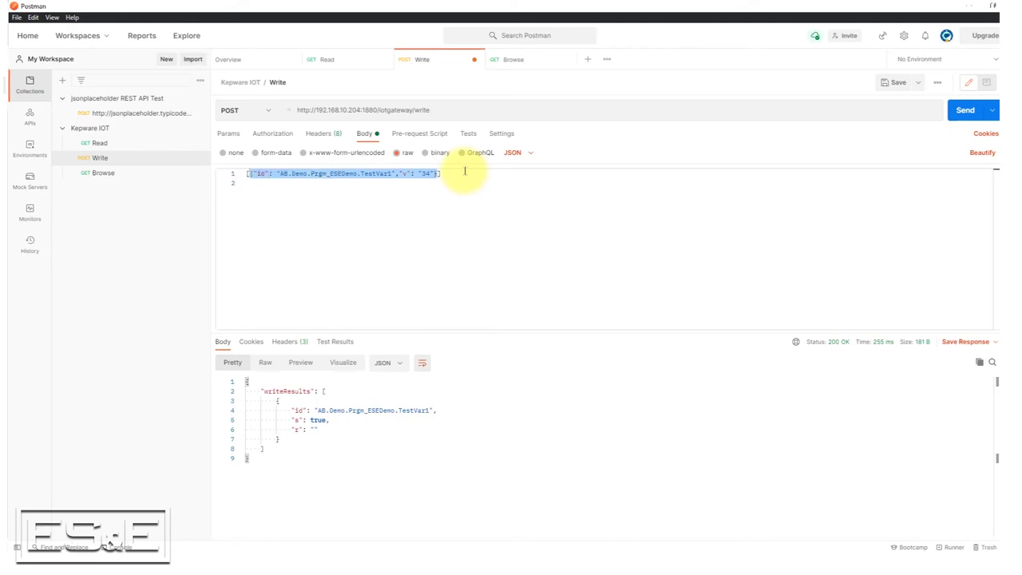
{"action": "left_click", "coordinate": [464, 170]}
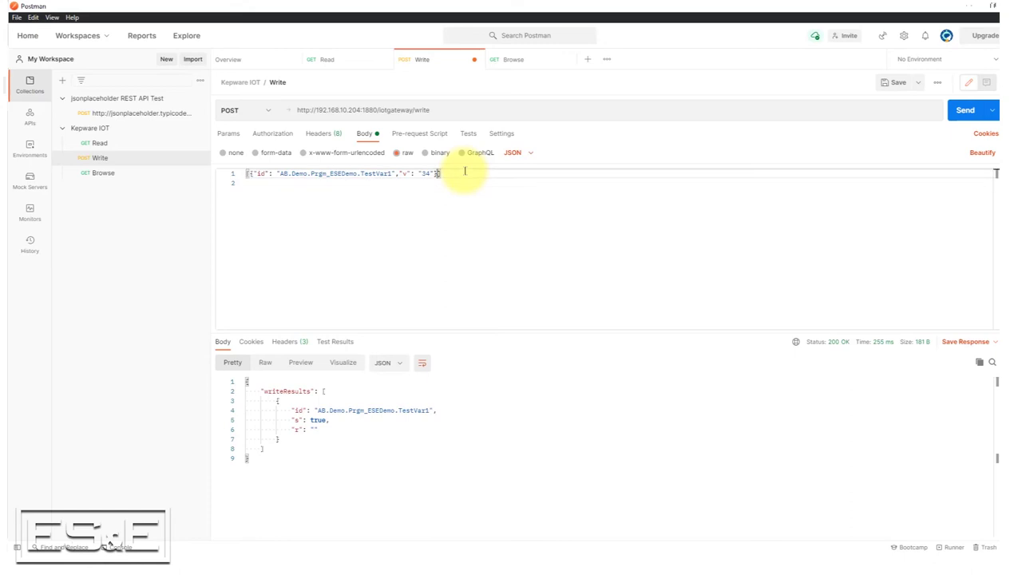
{"action": "key", "text": "Return"}
{"action": "key", "text": "ctrl+v"}
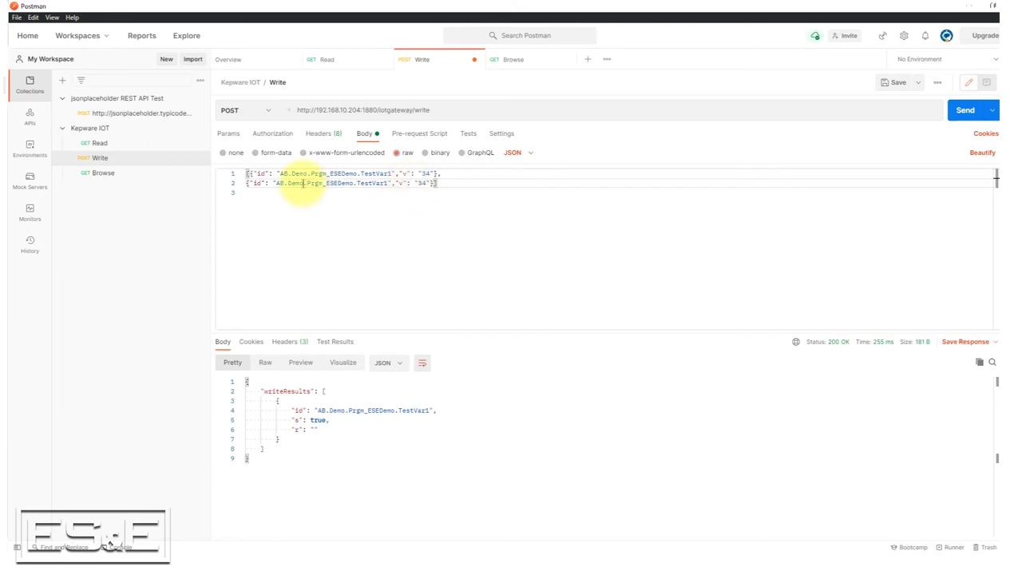
{"action": "left_click", "coordinate": [440, 173]}
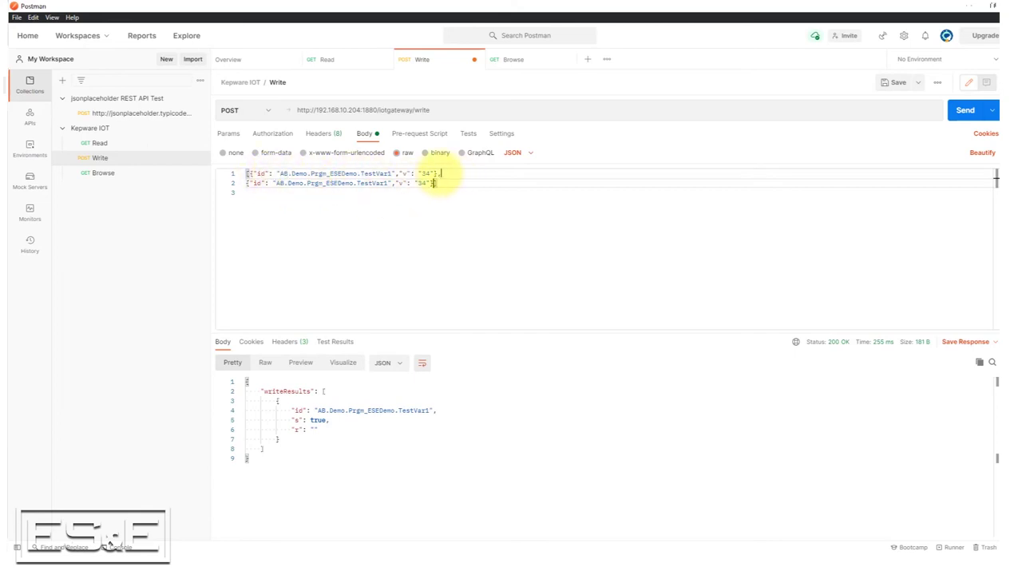
{"action": "left_click", "coordinate": [436, 183]}
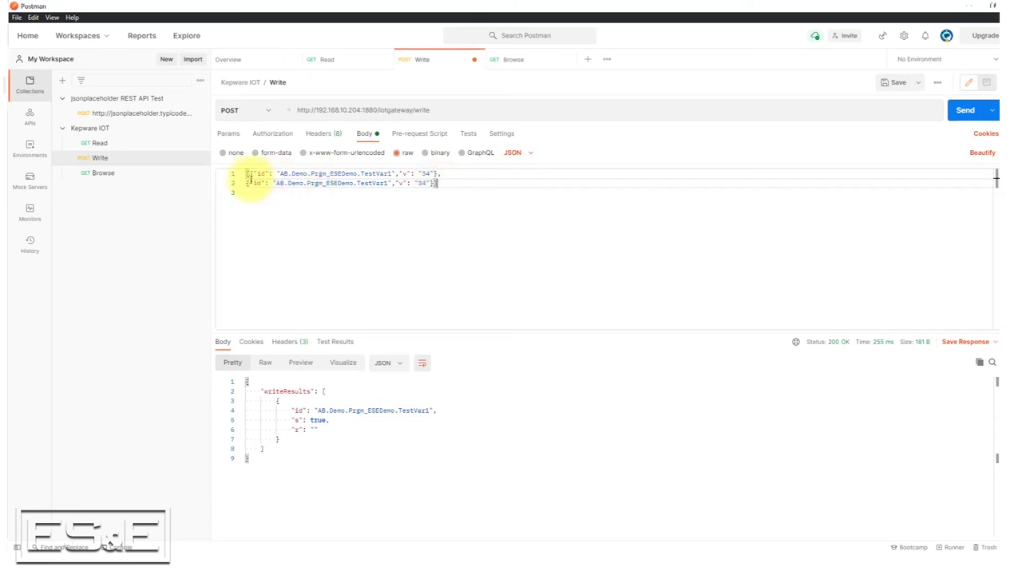
- Change the second tag object's id from TestVar1 to flt1
{"action": "left_click", "coordinate": [444, 184]}
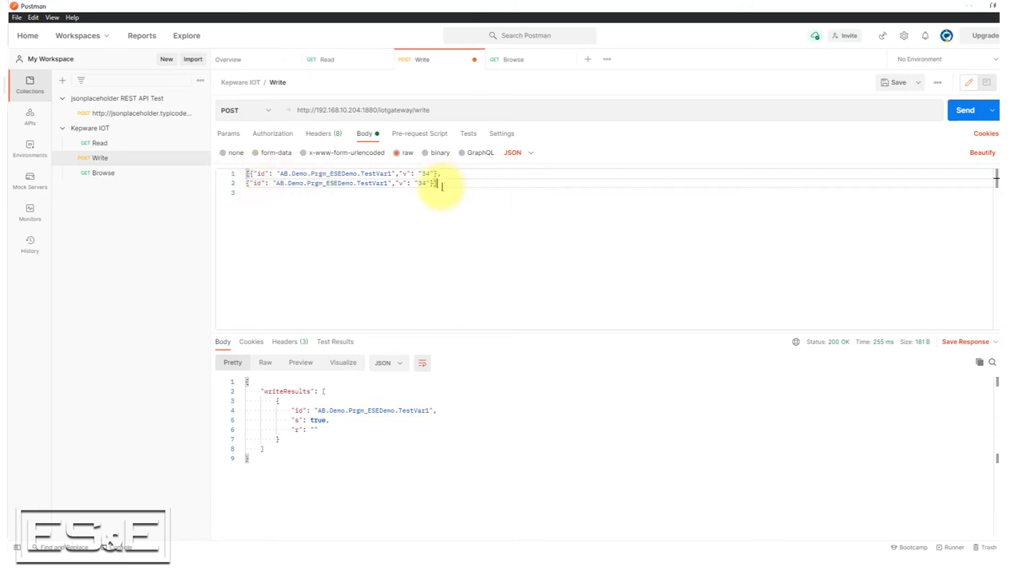
{"action": "left_click", "coordinate": [275, 173]}
{"action": "left_click", "coordinate": [252, 173]}
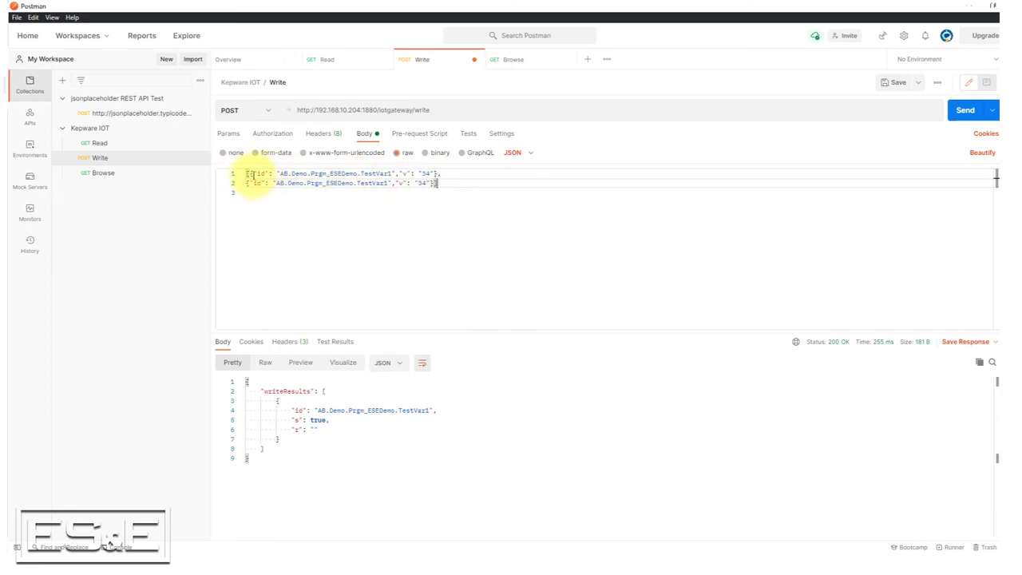
{"action": "left_click", "coordinate": [274, 173]}
{"action": "double_click", "coordinate": [388, 176]}
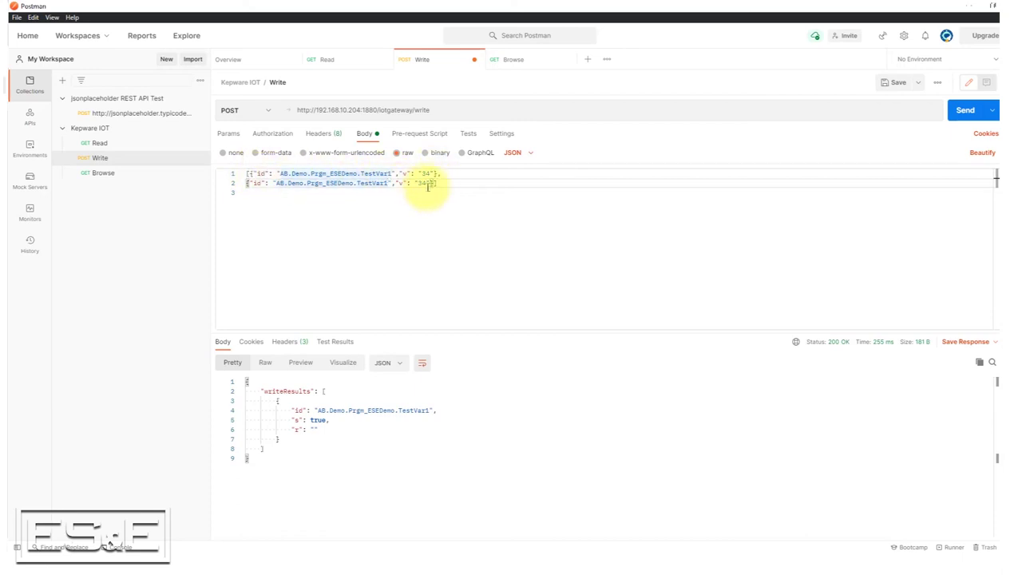
{"action": "key", "text": "Left"}
{"action": "key", "text": "Left"}
{"action": "key", "text": "Left"}
{"action": "key", "text": "Left"}
{"action": "key", "text": "Left"}
{"action": "key", "text": "Left"}
{"action": "key", "text": "Left"}
{"action": "key", "text": "Left"}
{"action": "key", "text": "Left"}
{"action": "key", "text": "Left"}
{"action": "key", "text": "BackSpace"}
{"action": "key", "text": "BackSpace"}
{"action": "key", "text": "BackSpace"}
{"action": "key", "text": "BackSpace"}
{"action": "key", "text": "BackSpace"}
{"action": "key", "text": "BackSpace"}
{"action": "key", "text": "BackSpace"}
{"action": "key", "text": "BackSpace"}
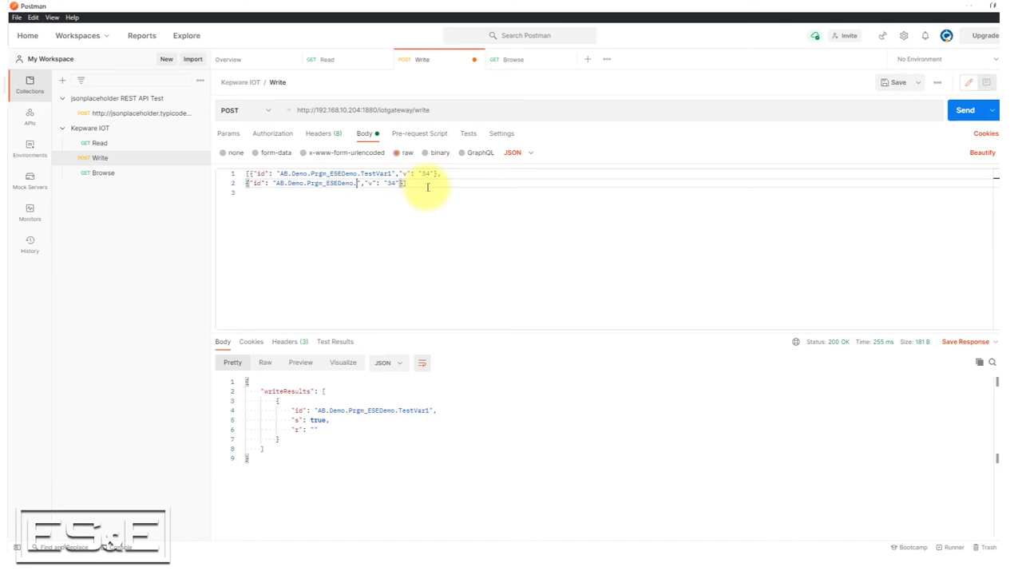
{"action": "type", "text": "fltT"}
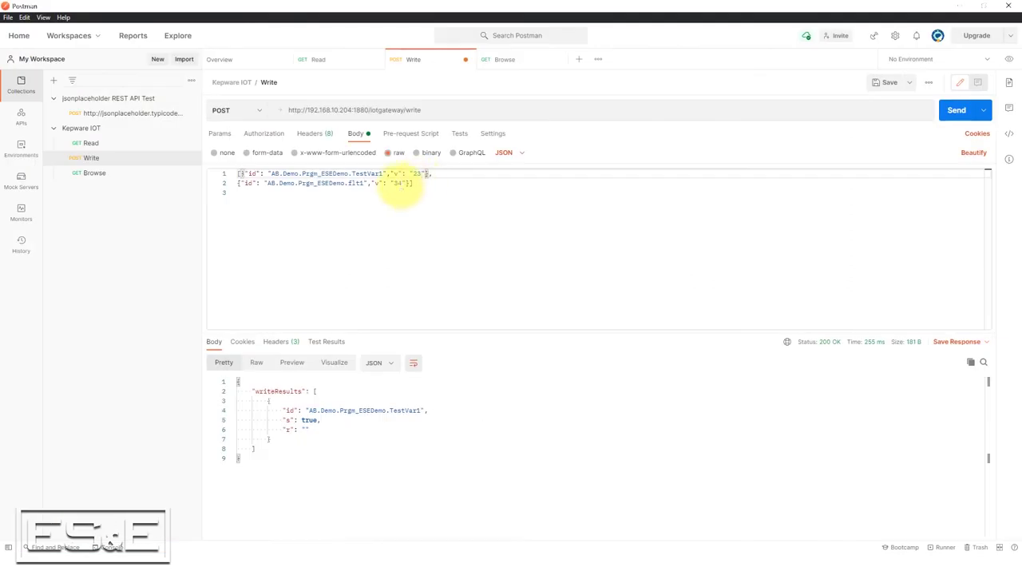
- Set the flt1 value to 33 and send the two-tag write, with TestVar1 at 23
{"action": "double_click", "coordinate": [397, 182]}
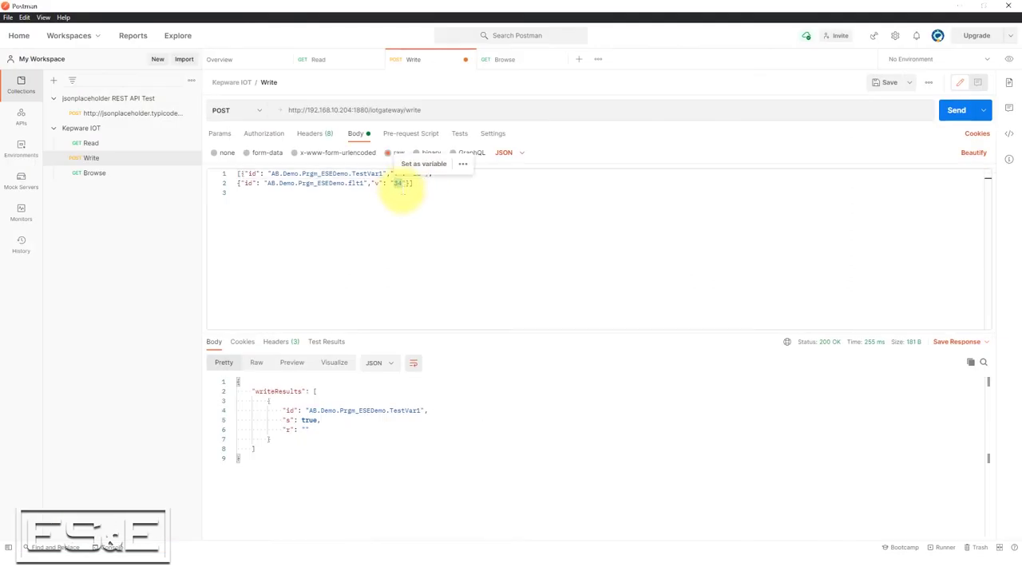
{"action": "type", "text": "33"}
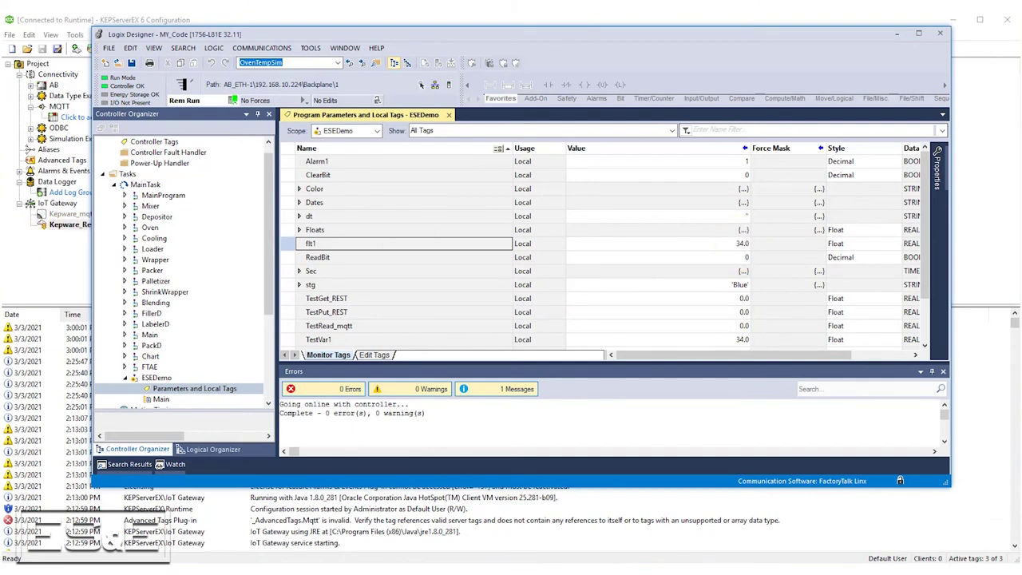
{"action": "left_click", "coordinate": [964, 111]}
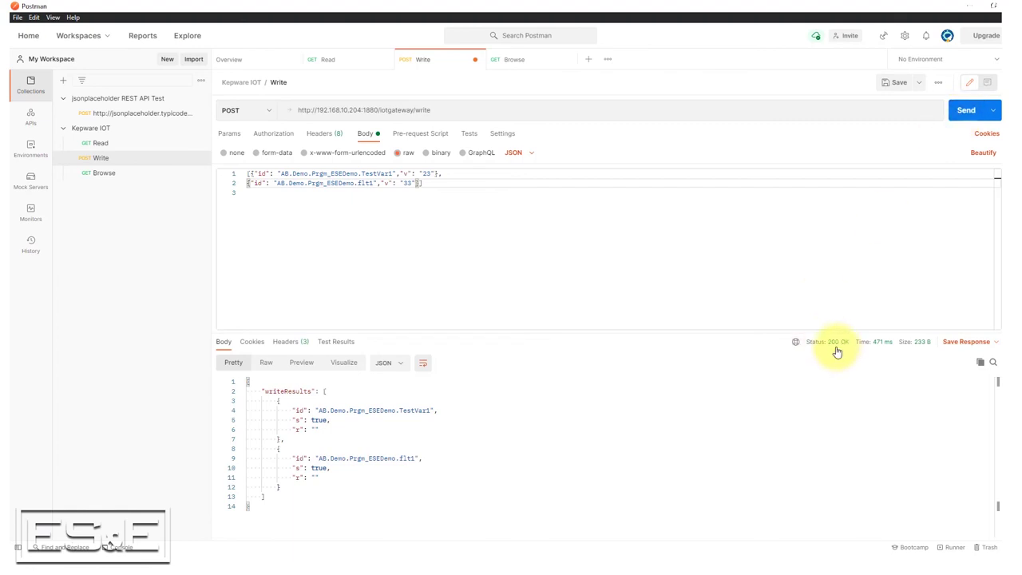
- Highlight the ids query text in the Read request URL
{"action": "mouse_move", "coordinate": [838, 349]}
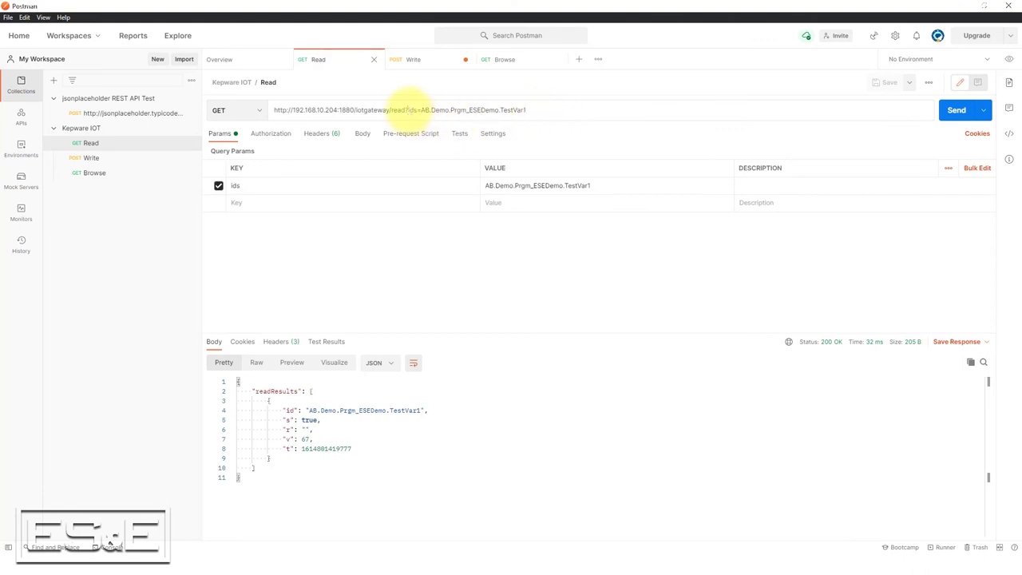
{"action": "left_click_drag", "start_coordinate": [407, 110], "coordinate": [537, 112]}
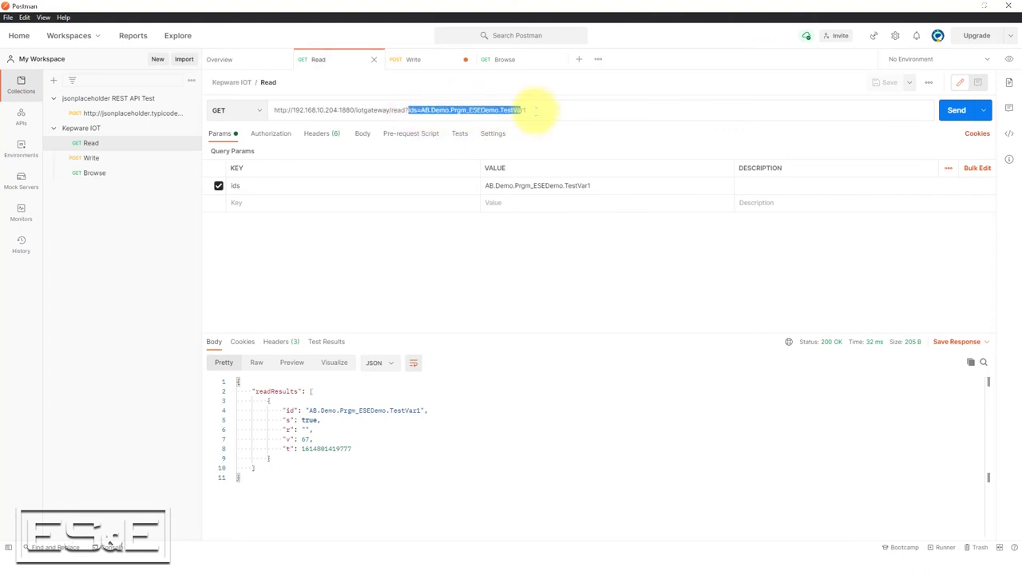
{"action": "left_click", "coordinate": [537, 111]}
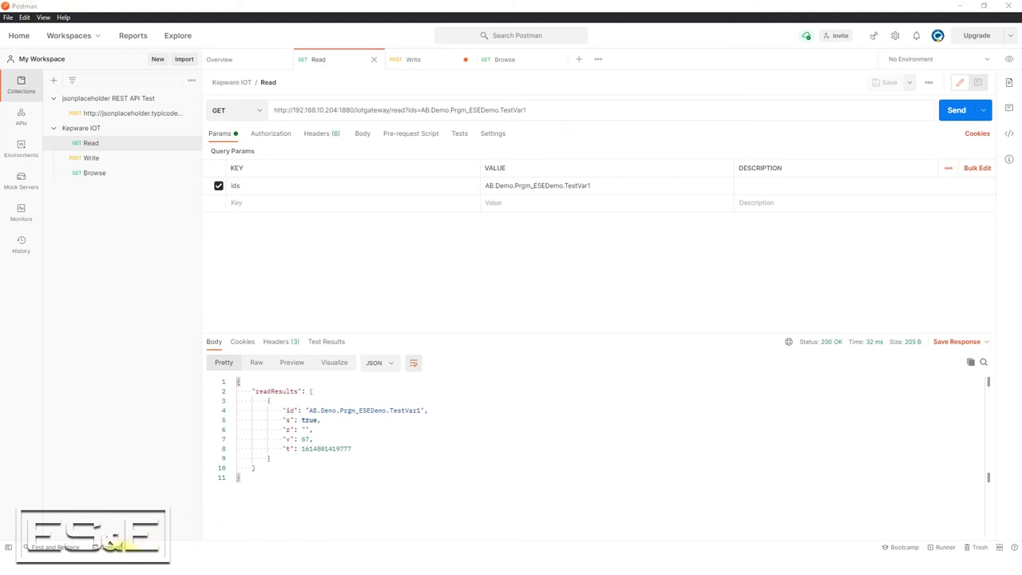
- Switch to the Edge window showing the IoT Gateway documentation
{"action": "mouse_move", "coordinate": [106, 528]}
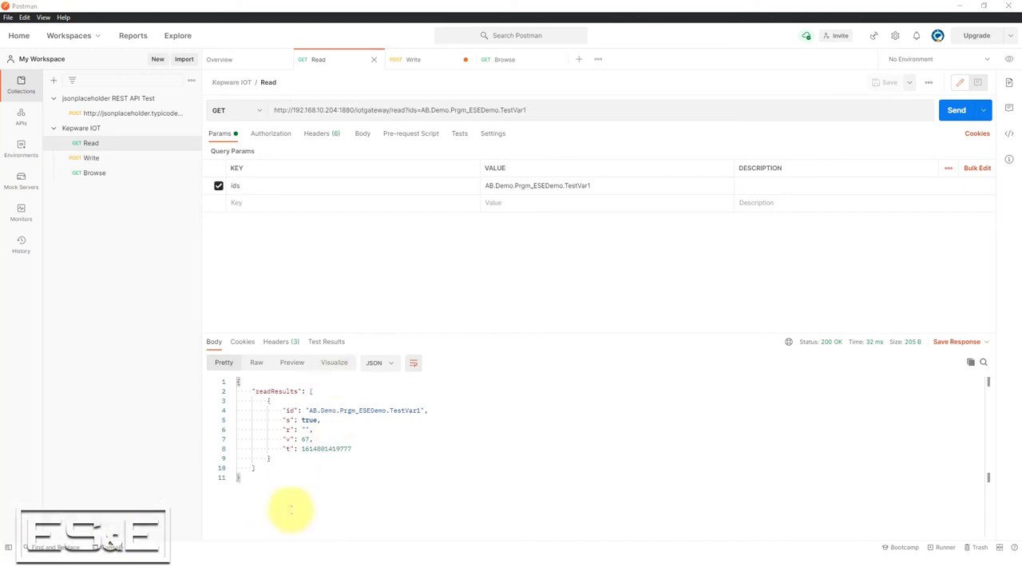
{"action": "mouse_move", "coordinate": [228, 514]}
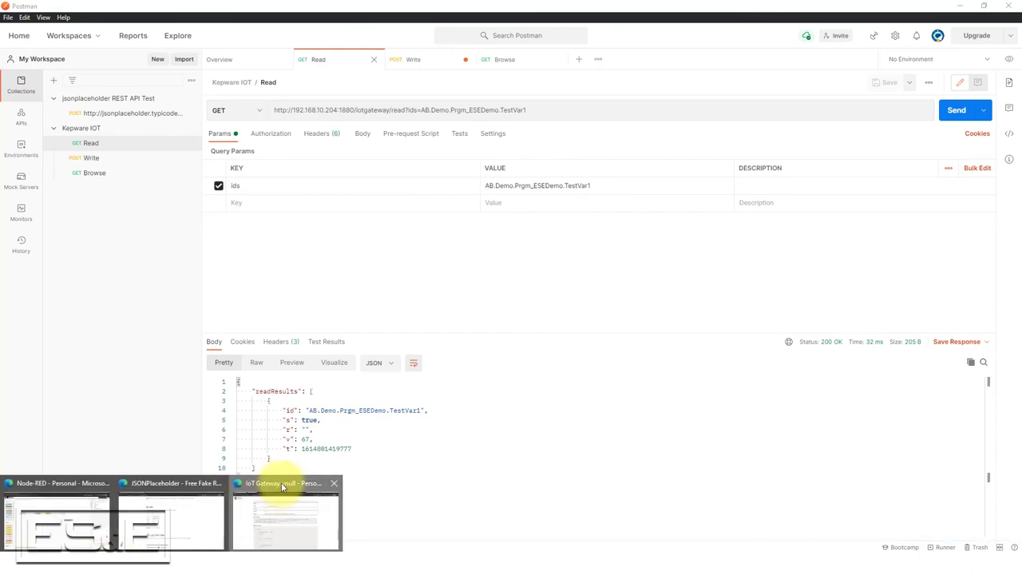
{"action": "left_click", "coordinate": [281, 482]}
- Scroll to the read section's Example URL in the IoT Gateway docs, then return to Postman
{"action": "scroll", "coordinate": [402, 293], "scroll_direction": "up", "scroll_amount": 10}
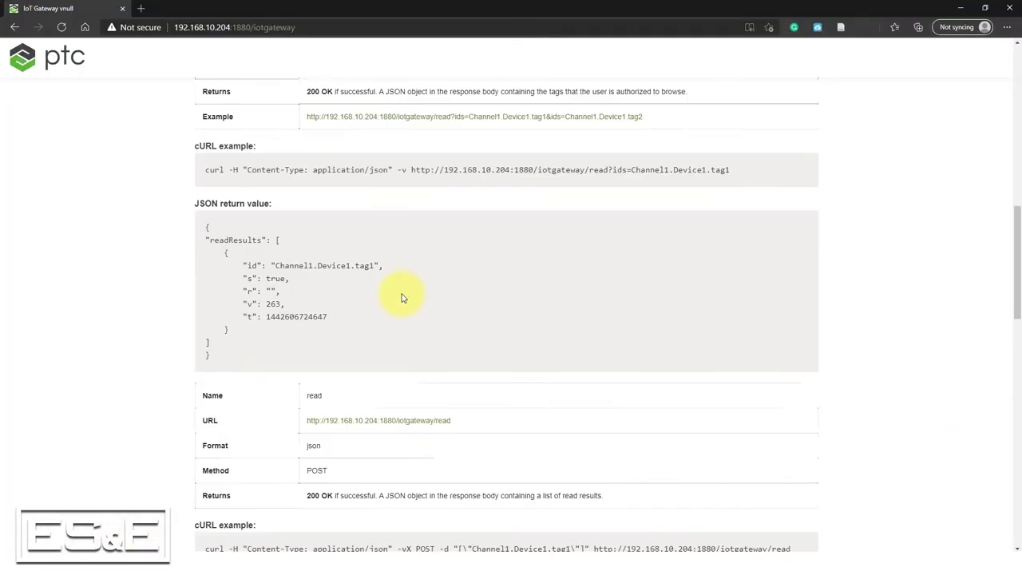
{"action": "scroll", "coordinate": [402, 297], "scroll_direction": "up", "scroll_amount": 5}
{"action": "scroll", "coordinate": [402, 297], "scroll_direction": "down", "scroll_amount": 5}
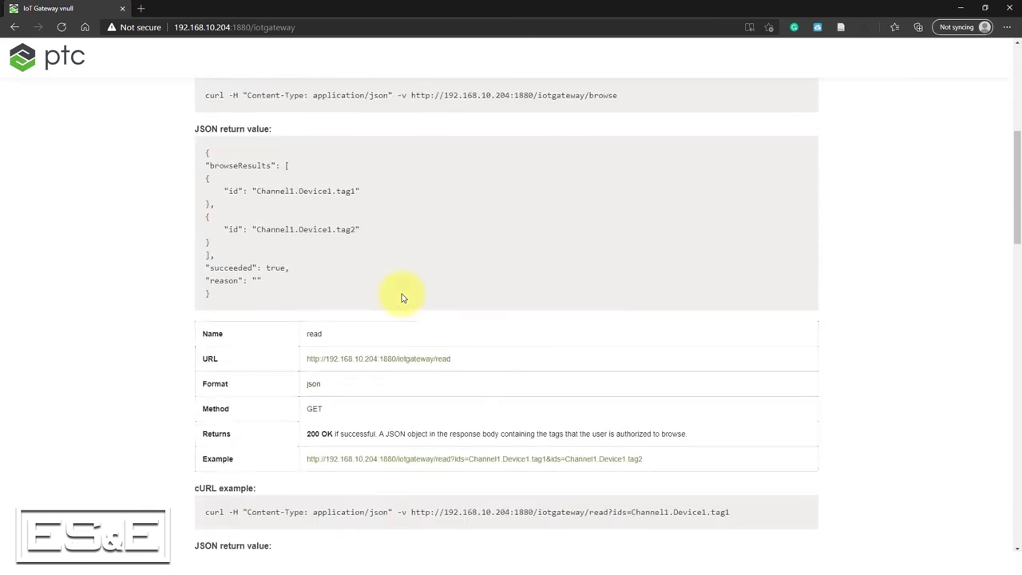
{"action": "scroll", "coordinate": [401, 297], "scroll_direction": "down", "scroll_amount": 1}
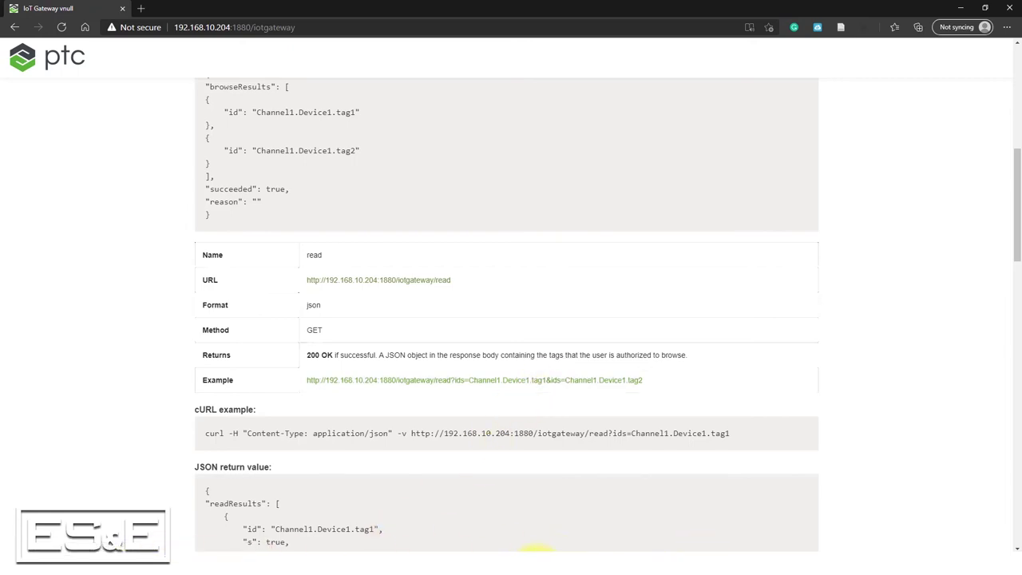
{"action": "key", "text": "alt+Tab"}
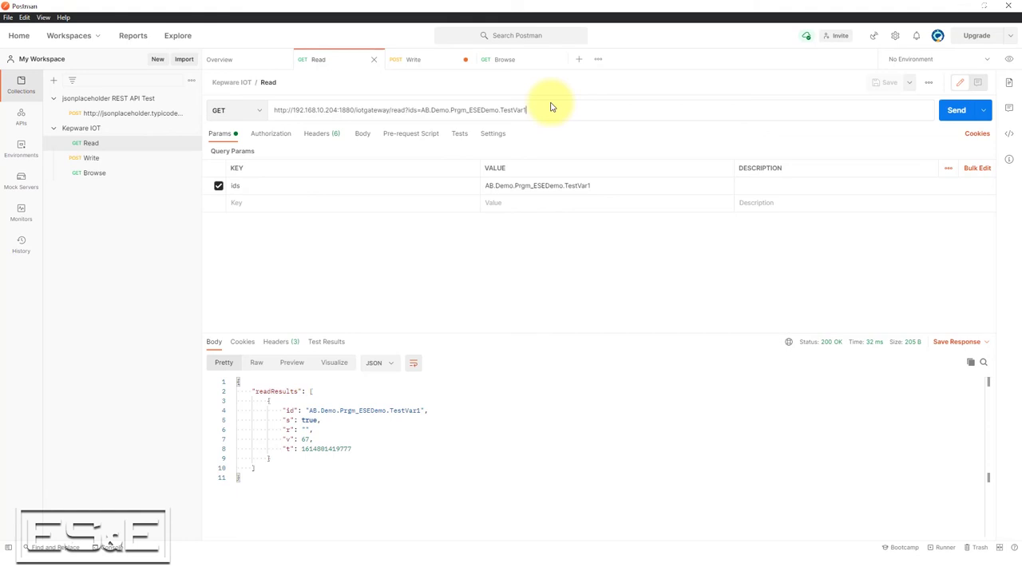
- Add &ids=AB.Demo.Prgm_ESEDemo.flt1 to the Read URL and send, reading values 23 and 33
{"action": "type", "text": "&"}
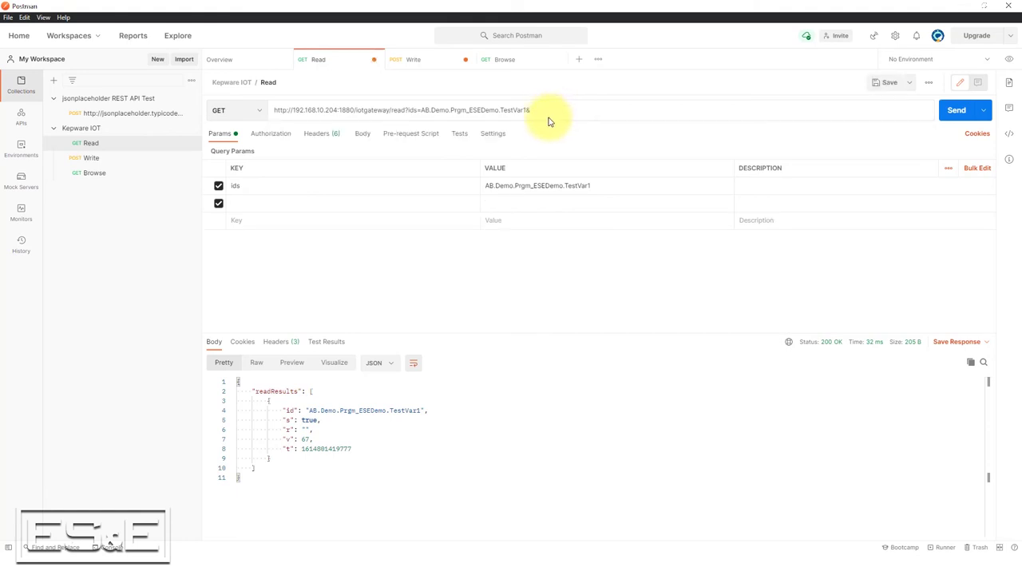
{"action": "type", "text": "ids=AB.Demo.Prgm_ESEDemo.TestVar1"}
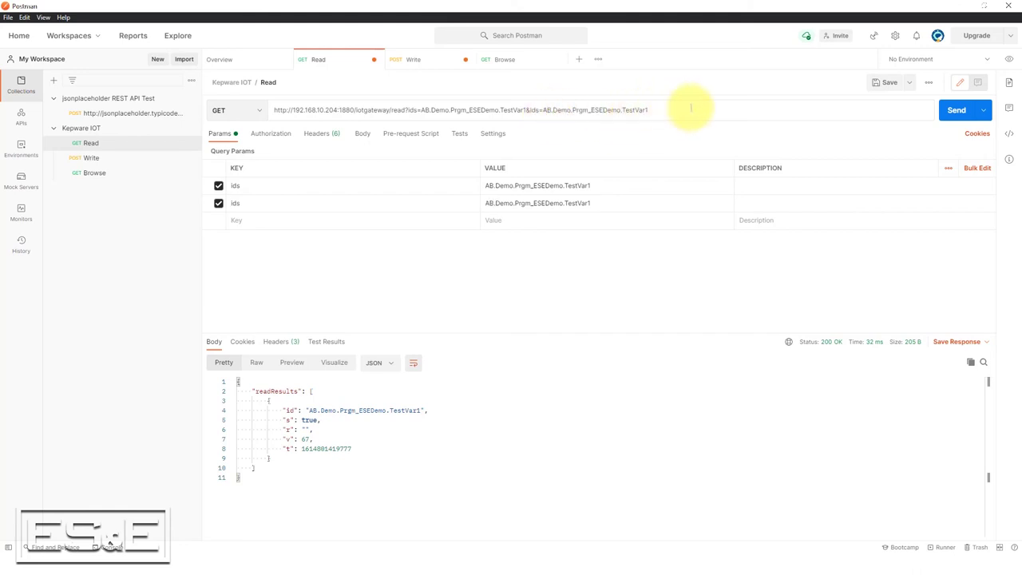
{"action": "key", "text": "BackSpace"}
{"action": "key", "text": "BackSpace"}
{"action": "key", "text": "BackSpace"}
{"action": "key", "text": "BackSpace"}
{"action": "key", "text": "BackSpace"}
{"action": "key", "text": "BackSpace"}
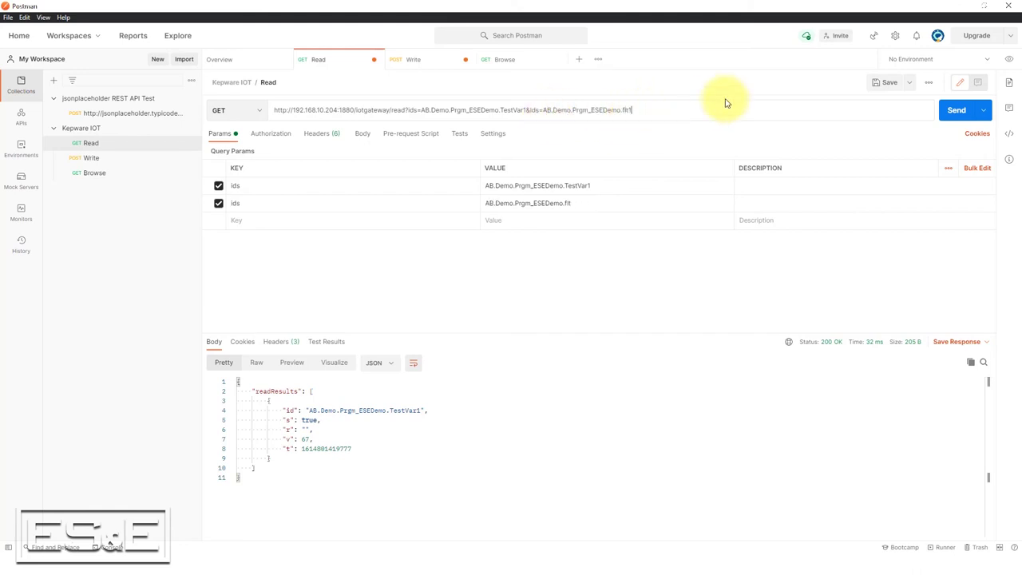
{"action": "left_click", "coordinate": [954, 117]}
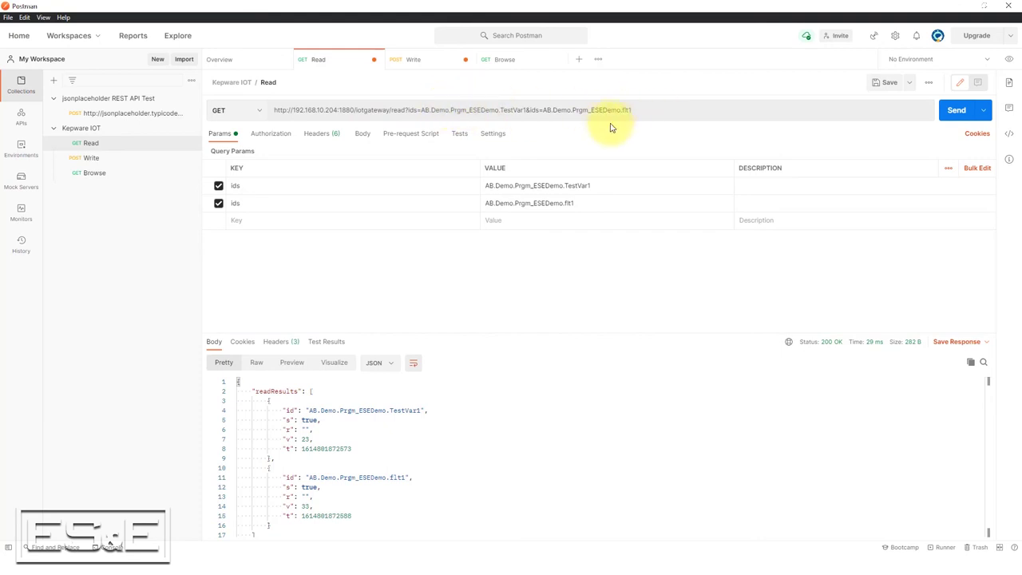
{"action": "left_click", "coordinate": [413, 59]}
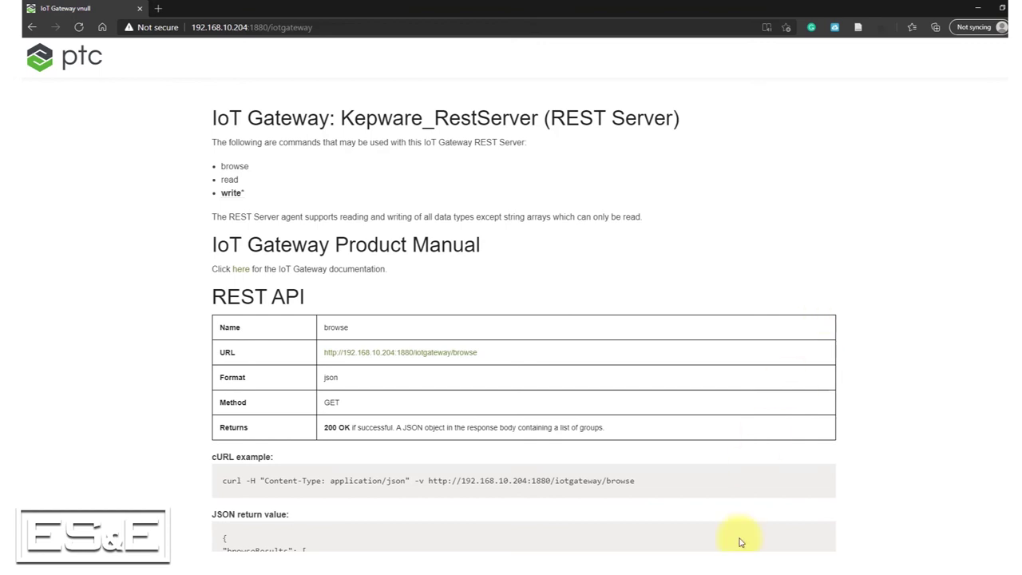
- Scroll to the docs' write section and highlight the extra tag entries in its cURL example
{"action": "mouse_move", "coordinate": [661, 554]}
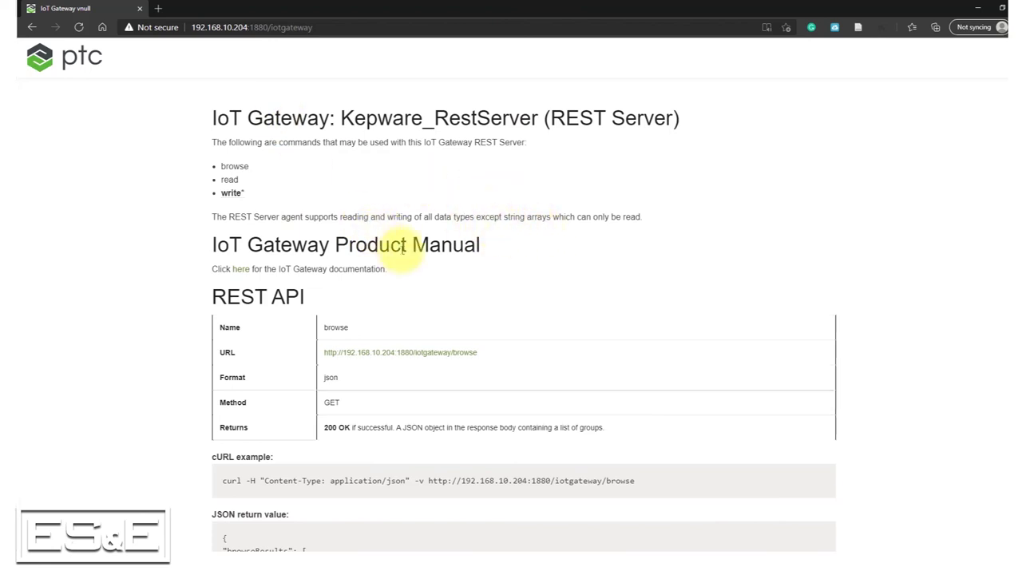
{"action": "scroll", "coordinate": [400, 249], "scroll_direction": "down", "scroll_amount": 3}
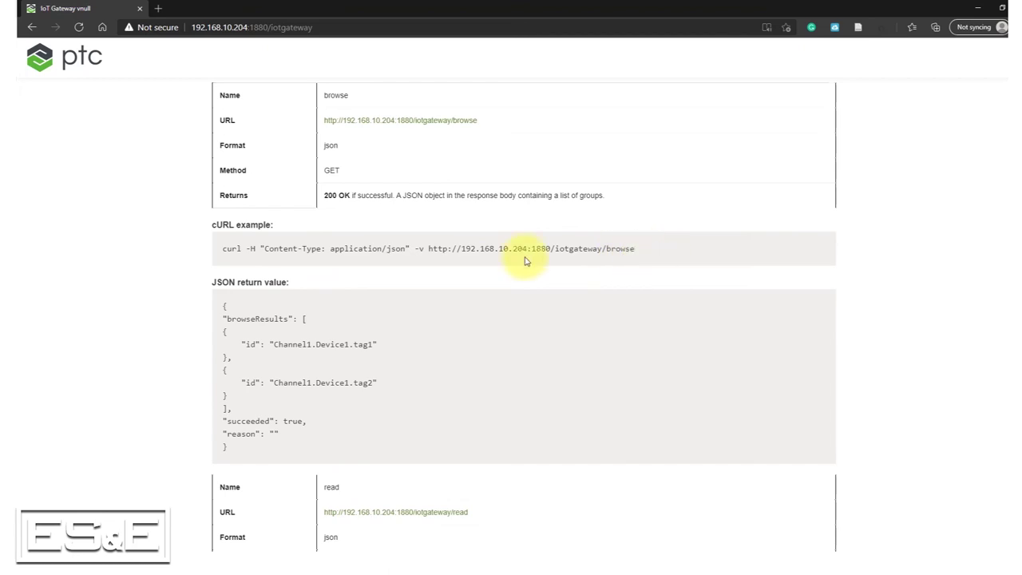
{"action": "scroll", "coordinate": [549, 308], "scroll_direction": "down", "scroll_amount": 5}
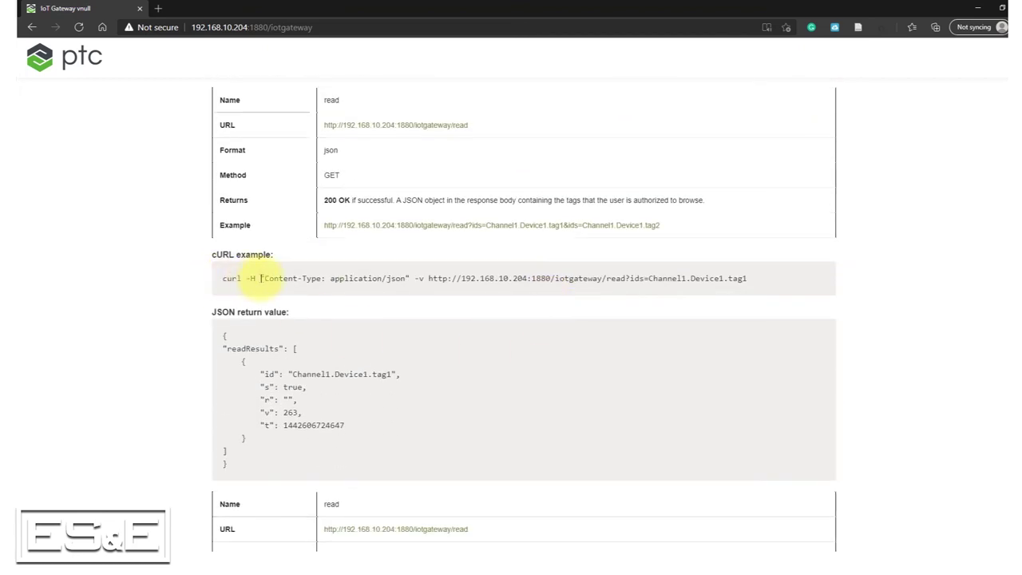
{"action": "scroll", "coordinate": [269, 276], "scroll_direction": "up", "scroll_amount": 4}
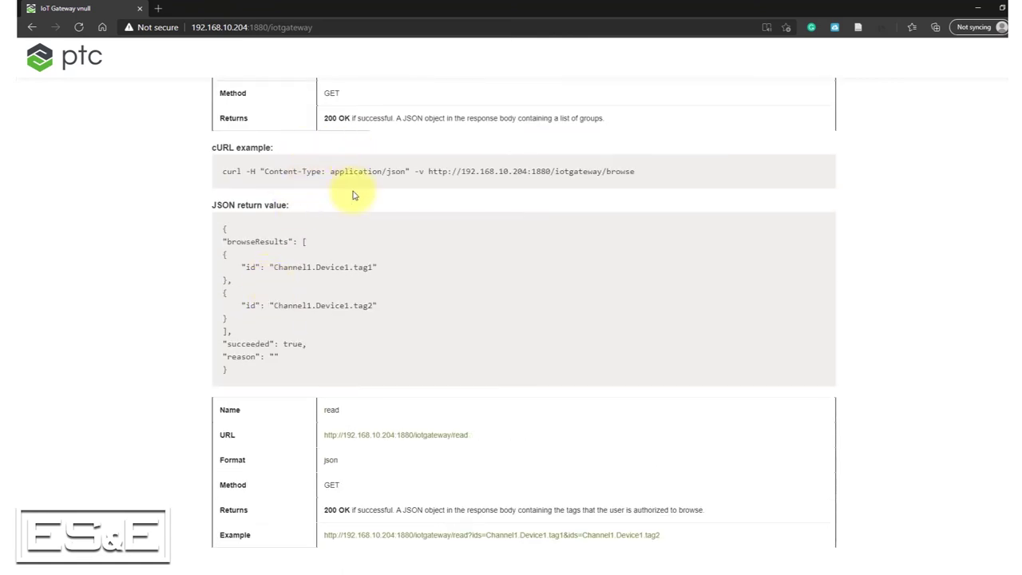
{"action": "scroll", "coordinate": [354, 196], "scroll_direction": "down", "scroll_amount": 2}
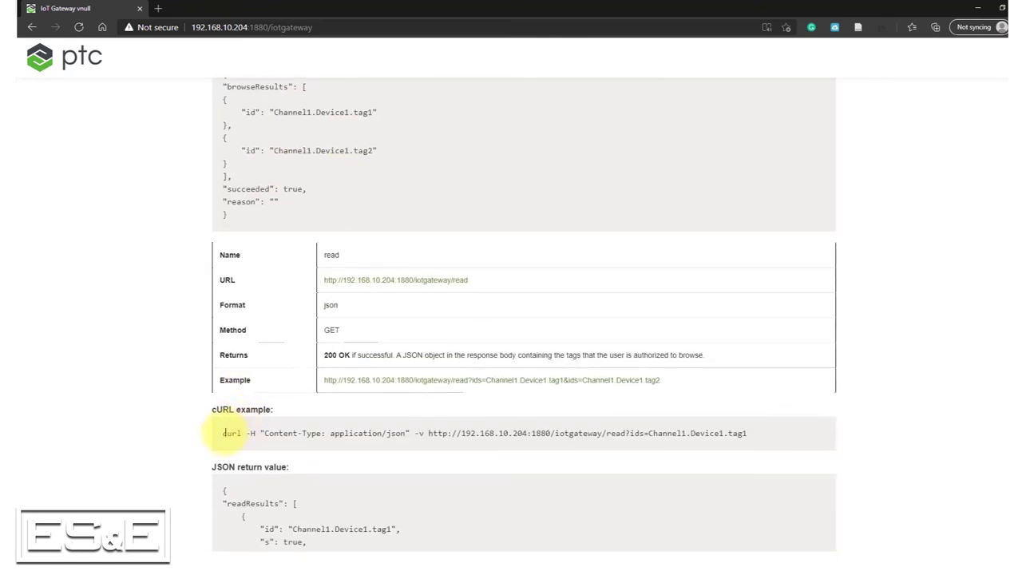
{"action": "scroll", "coordinate": [554, 440], "scroll_direction": "down", "scroll_amount": 2}
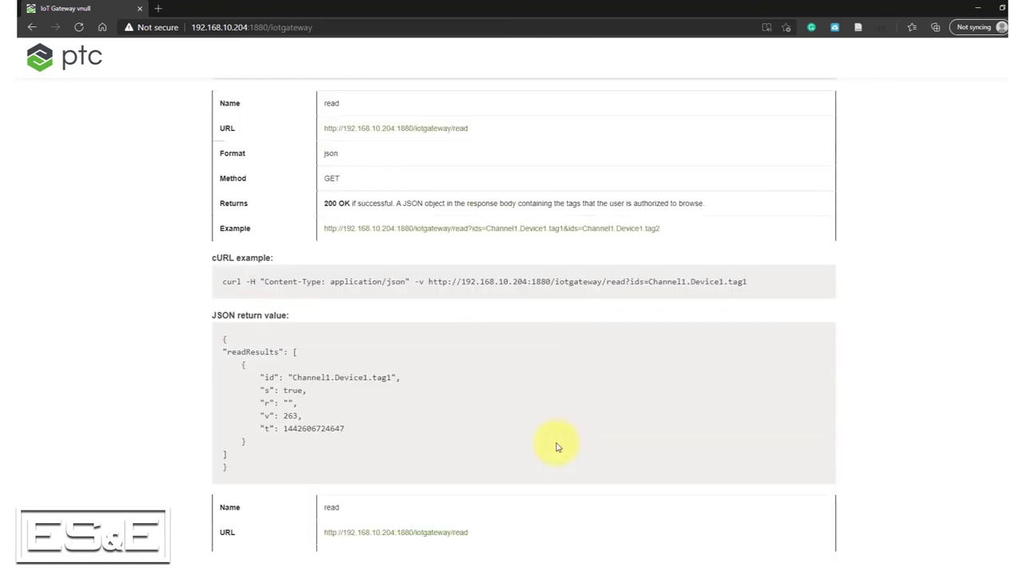
{"action": "scroll", "coordinate": [557, 445], "scroll_direction": "down", "scroll_amount": 9}
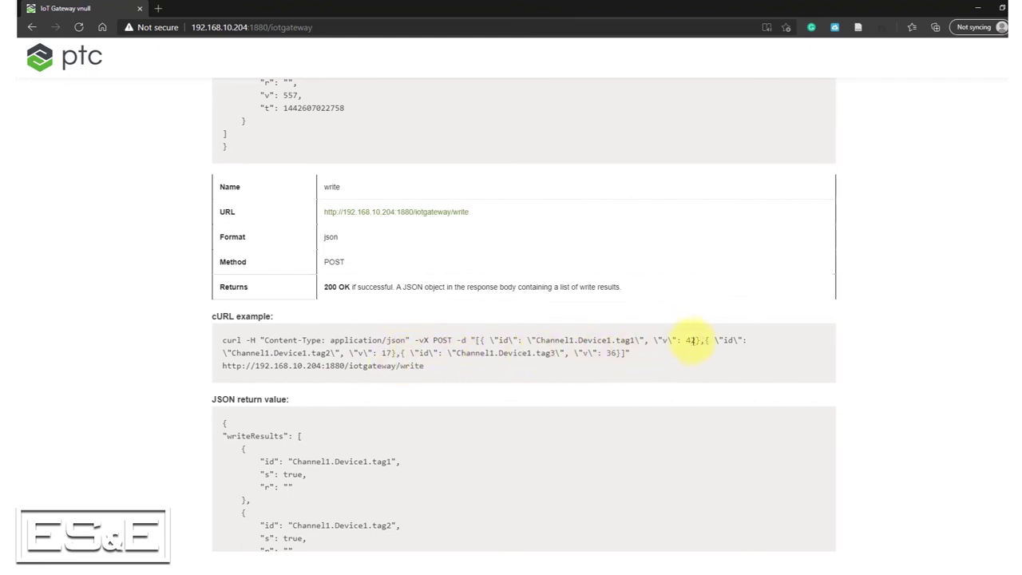
{"action": "left_click_drag", "start_coordinate": [702, 341], "coordinate": [621, 354]}
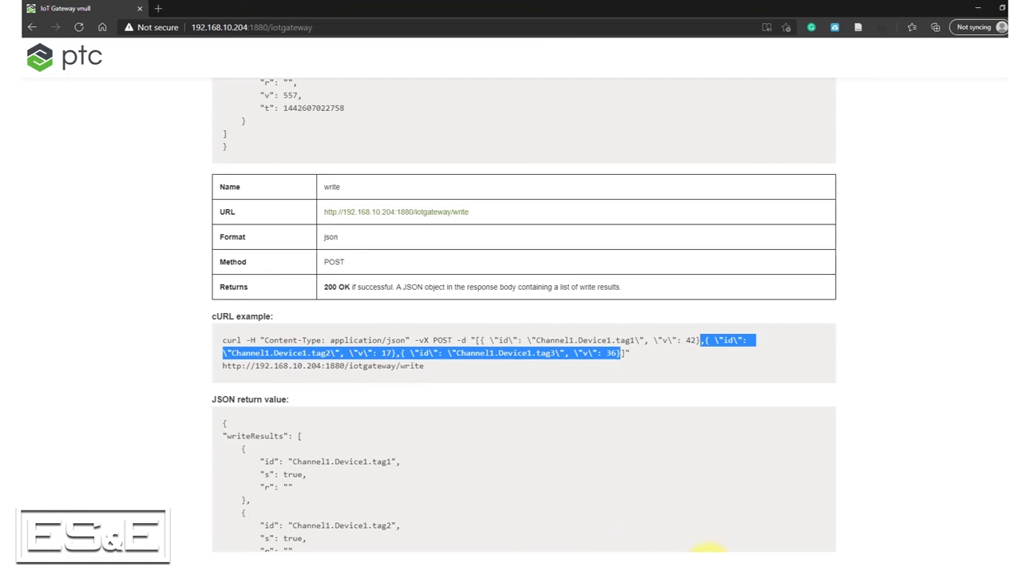
- In MINGW64, rerun the curl write to TestVar1 with the value 56 instead of 45
{"action": "mouse_move", "coordinate": [655, 570]}
{"action": "left_click", "coordinate": [656, 511]}
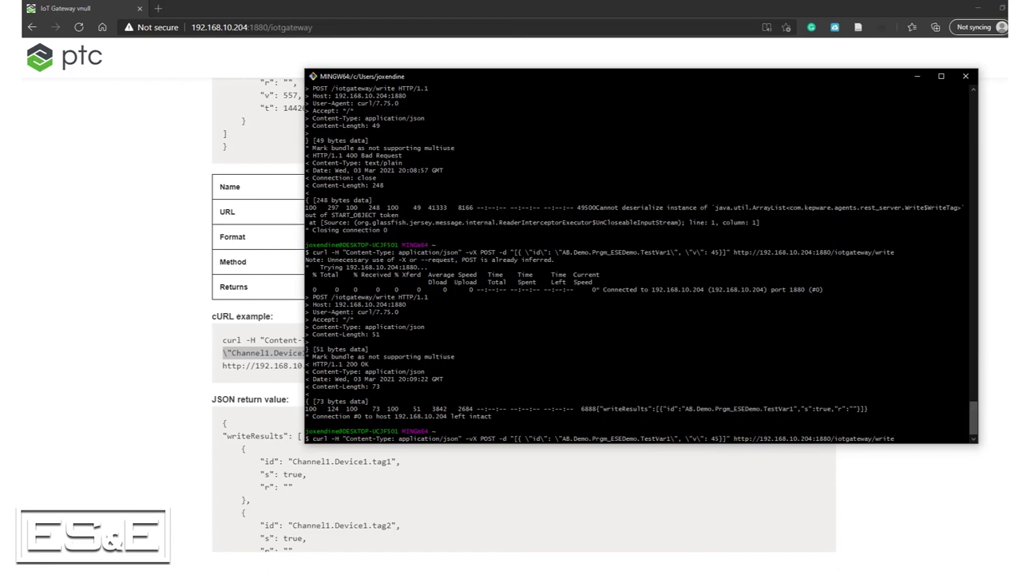
{"action": "double_click", "coordinate": [715, 438]}
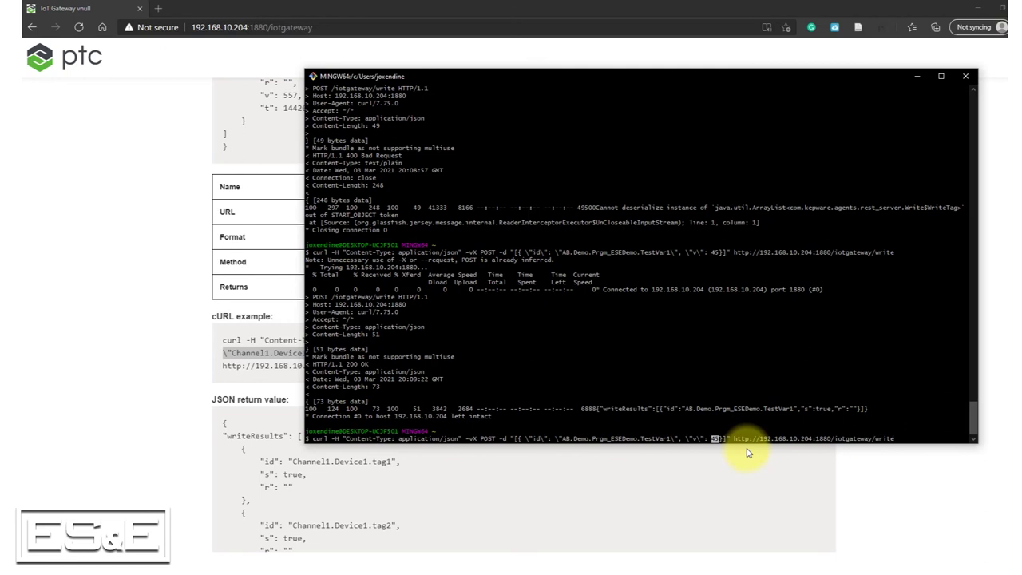
{"action": "left_click", "coordinate": [747, 449]}
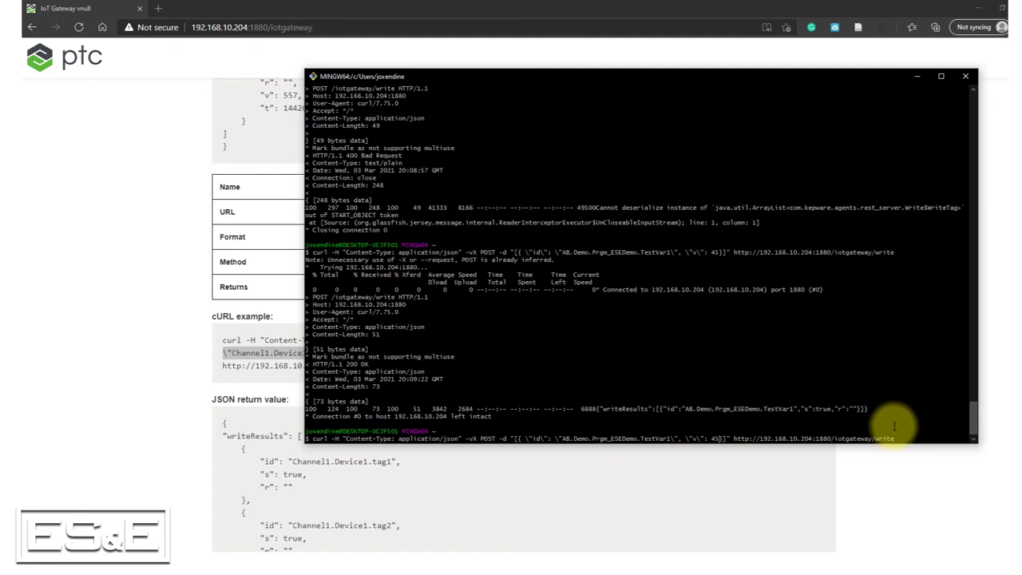
{"action": "key", "text": "BackSpace"}
{"action": "key", "text": "BackSpace"}
{"action": "type", "text": "56"}
{"action": "key", "text": "Return"}
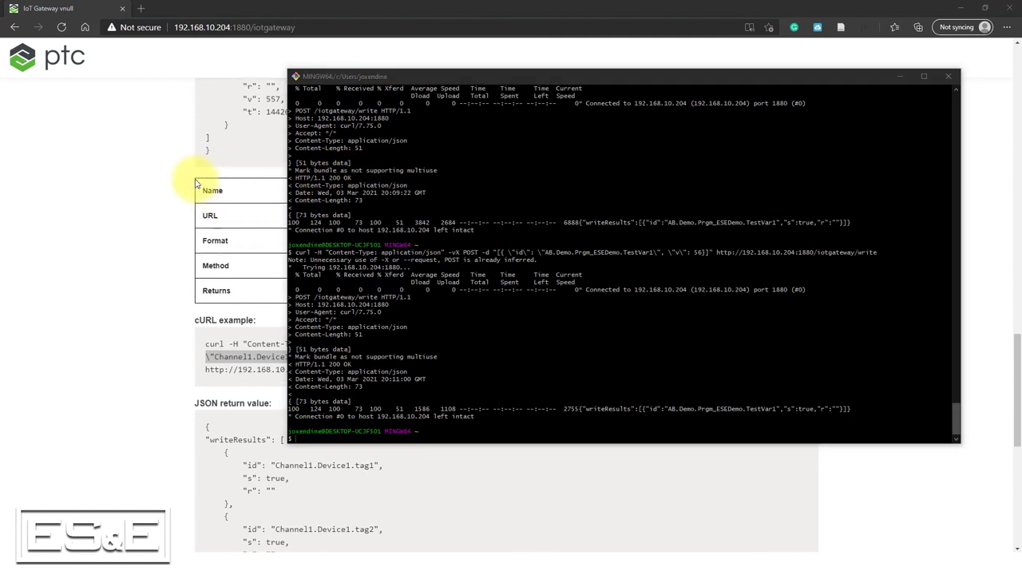
- Minimize the MINGW64 terminal and scroll the Edge docs back up to the IoT Gateway heading
{"action": "scroll", "coordinate": [250, 168], "scroll_direction": "up", "scroll_amount": 3}
{"action": "left_click", "coordinate": [902, 78]}
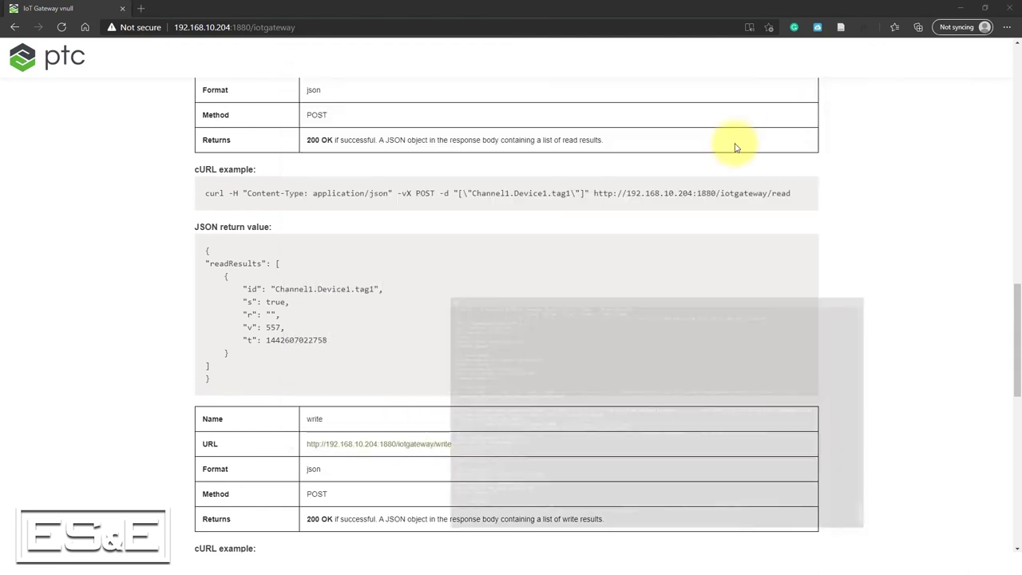
{"action": "scroll", "coordinate": [547, 224], "scroll_direction": "down", "scroll_amount": 1}
{"action": "scroll", "coordinate": [547, 224], "scroll_direction": "up", "scroll_amount": 10}
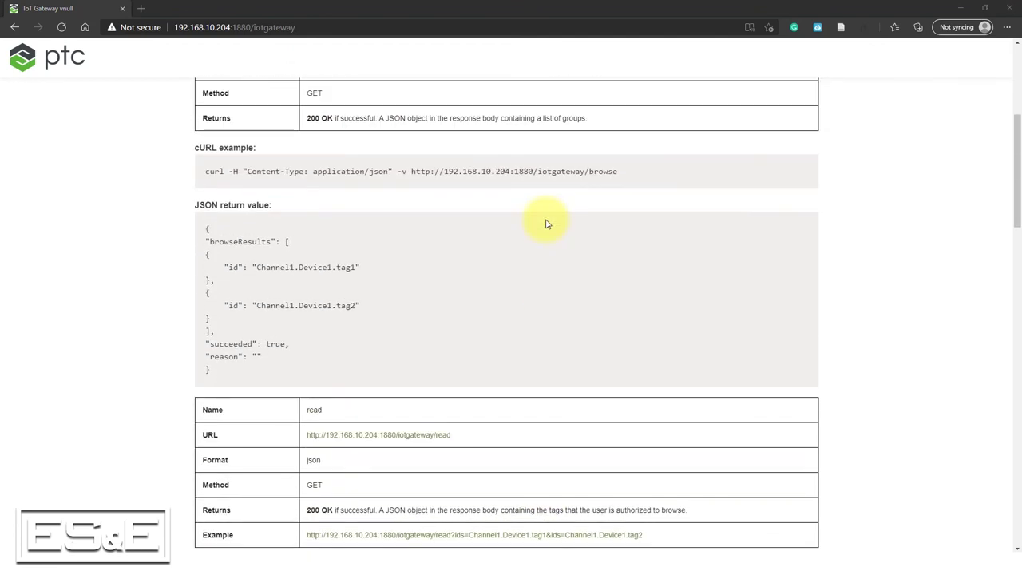
{"action": "scroll", "coordinate": [547, 223], "scroll_direction": "up", "scroll_amount": 2}
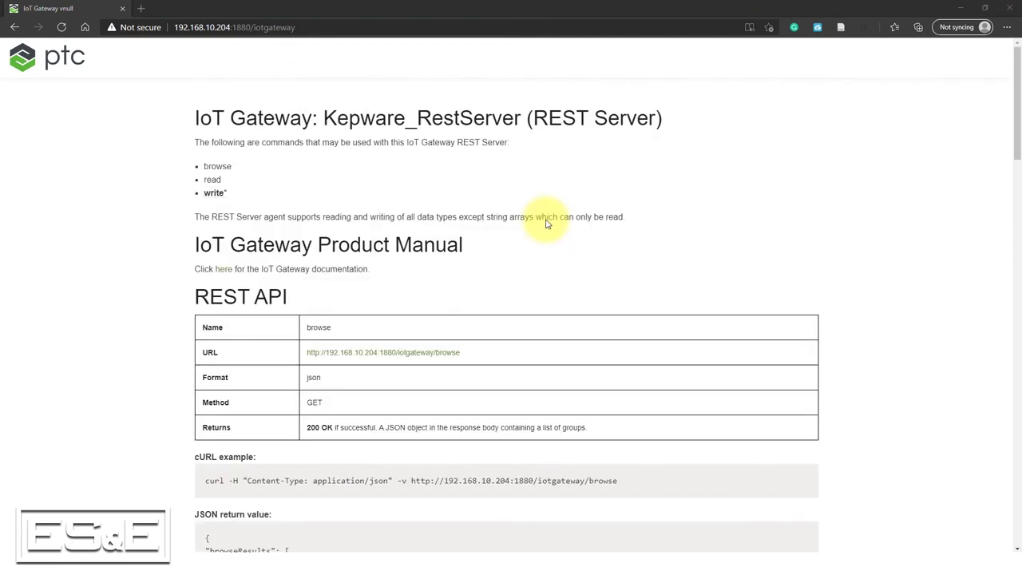